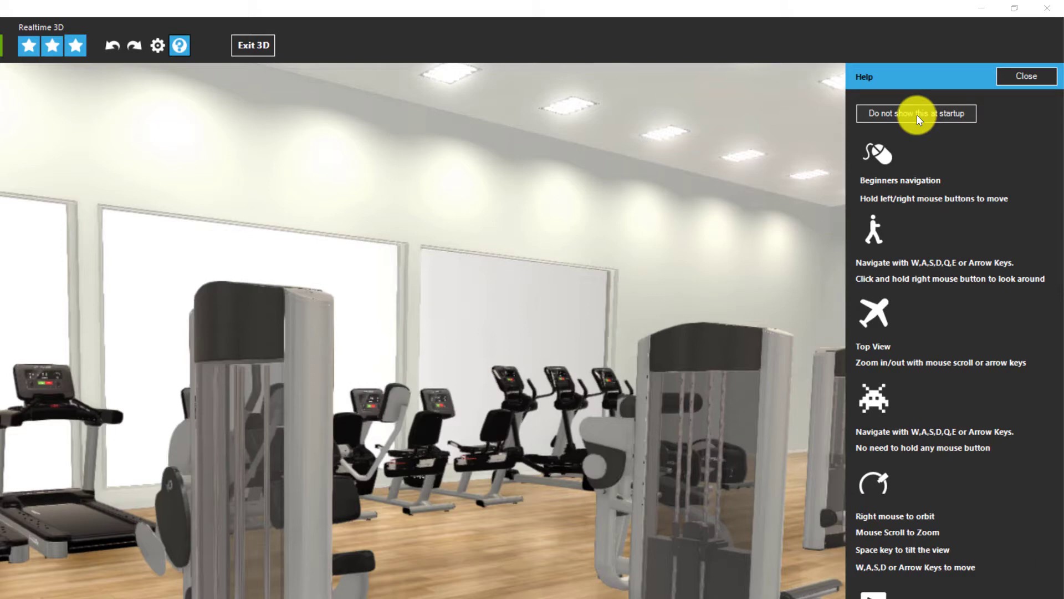
# Step: Close the navigation Help panel so the 3D gym view fills the window
pyautogui.click(179, 45)
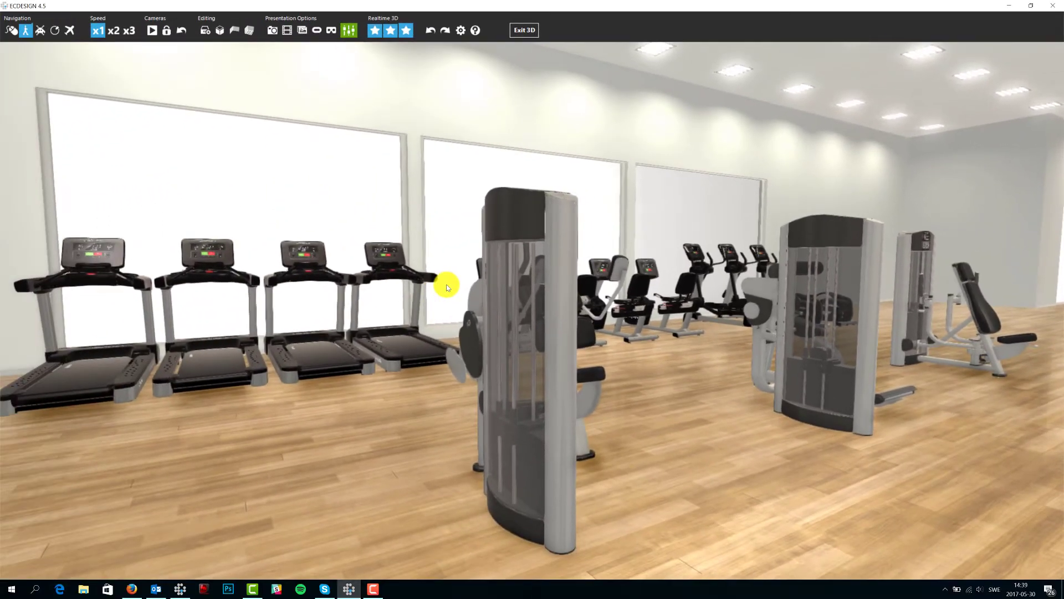
pyautogui.click(475, 31)
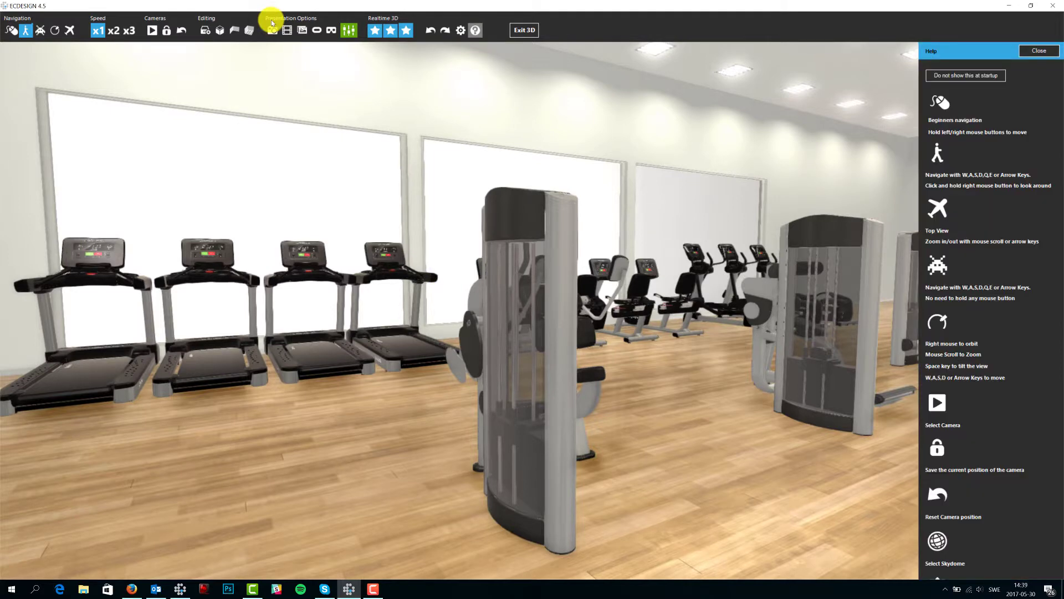
pyautogui.press('space')
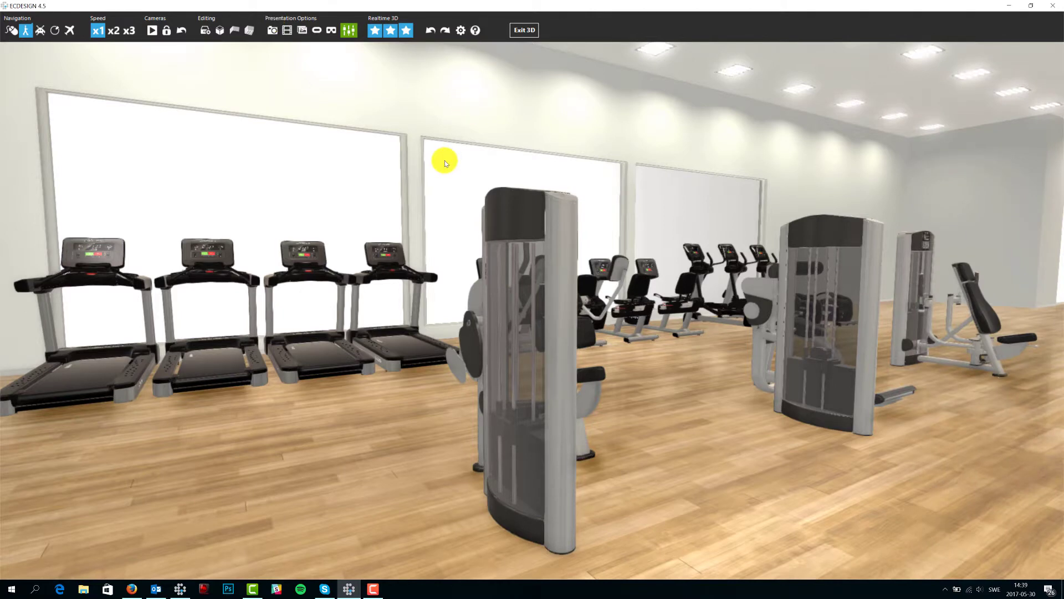
pyautogui.click(474, 32)
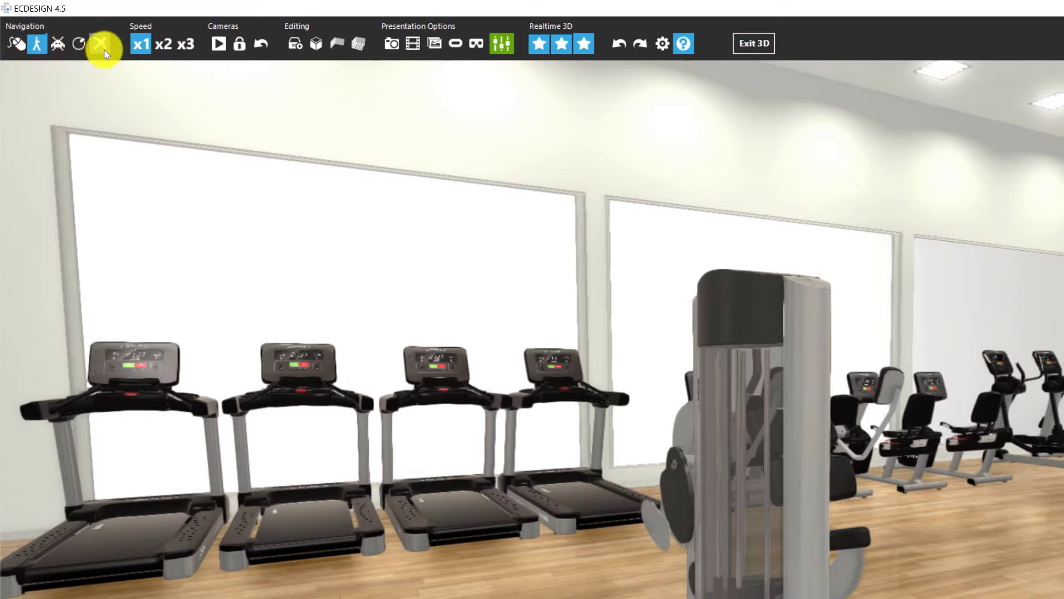
pyautogui.click(19, 46)
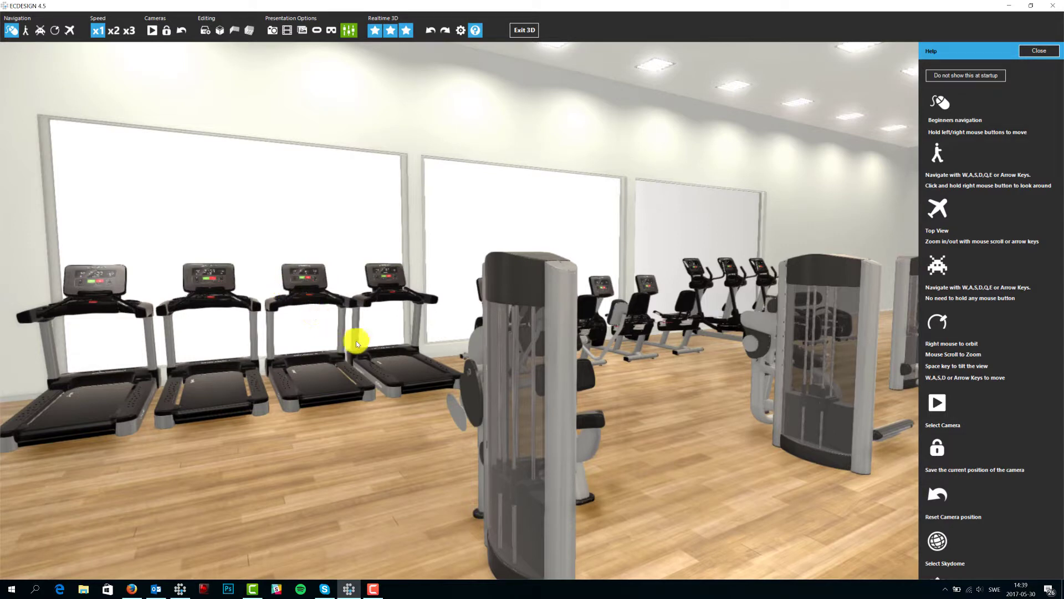
# Step: Drag forward through the gym, turning right then left toward the back wall's wooden doors
pyautogui.moveTo(430, 364); pyautogui.dragTo(403, 363)
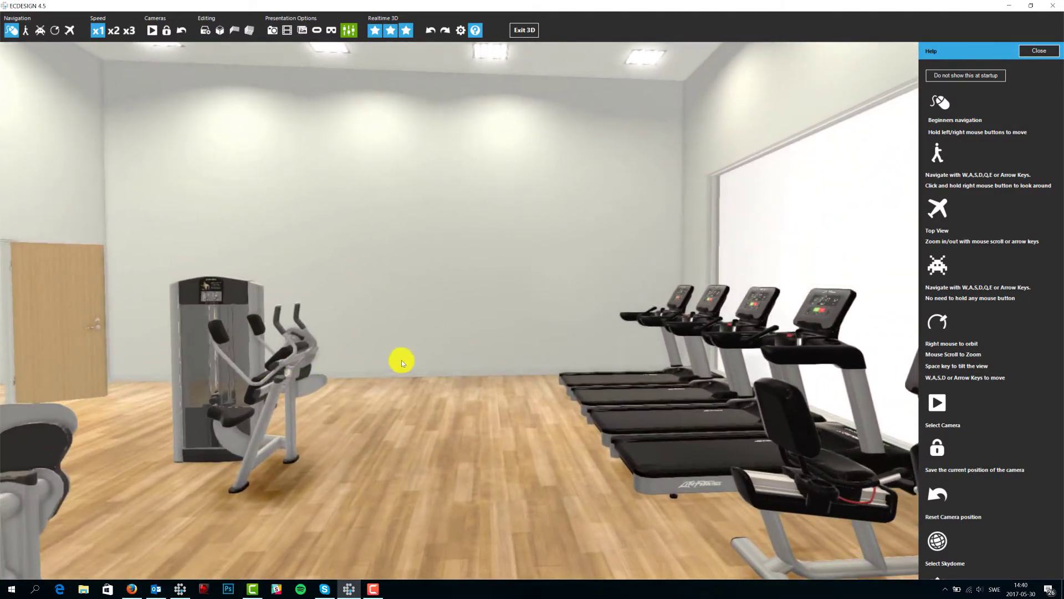
pyautogui.moveTo(417, 314); pyautogui.dragTo(226, 182)
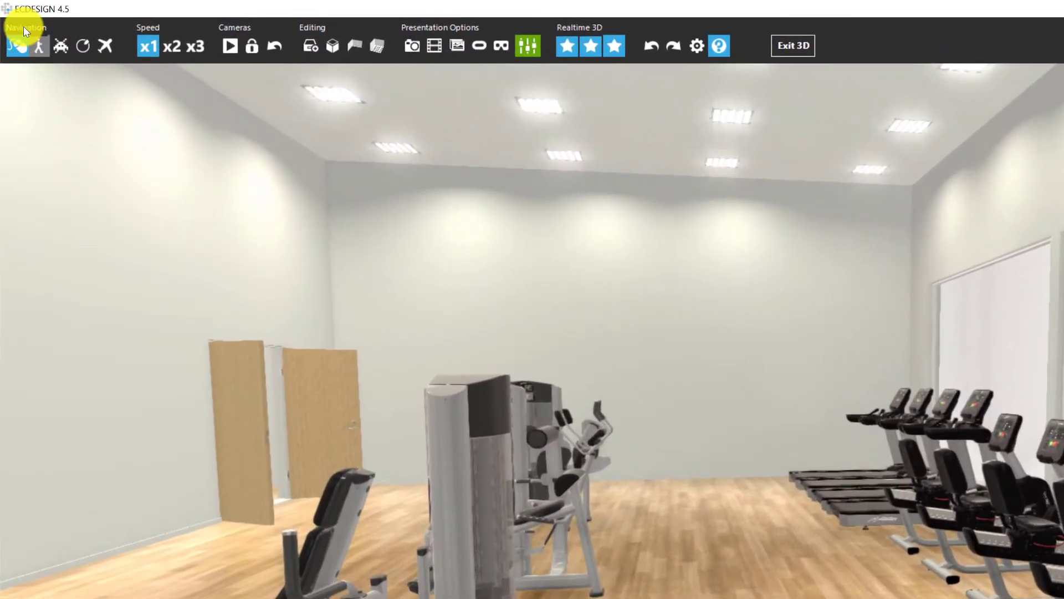
pyautogui.click(43, 49)
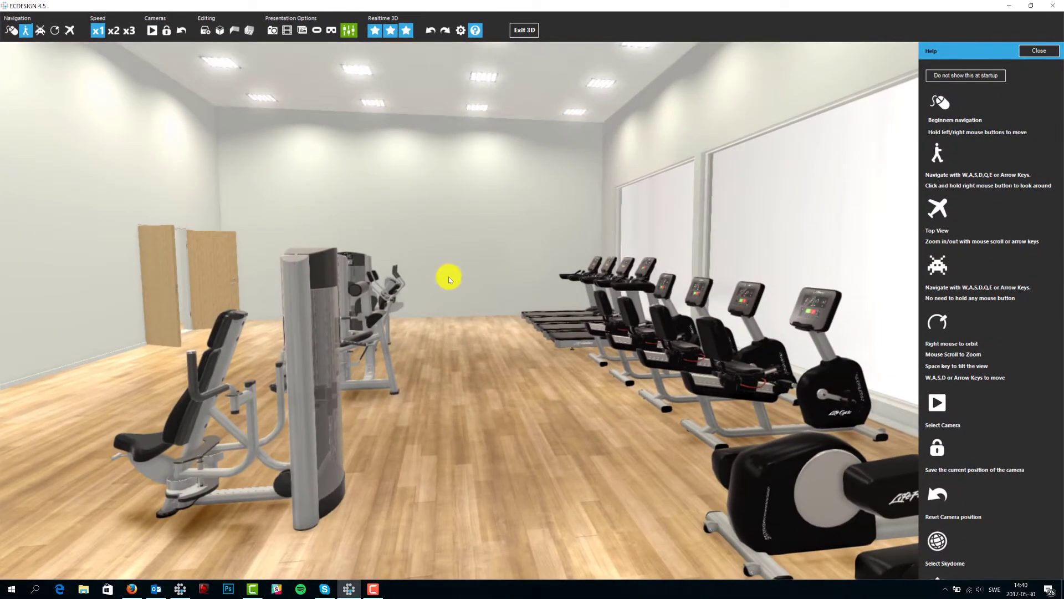
# Step: Look around and walk into the gym with W, S, A and D, stepping back and sidestepping
pyautogui.moveTo(679, 420); pyautogui.dragTo(716, 387, button='right')
pyautogui.moveTo(473, 258); pyautogui.dragTo(431, 272, button='right')
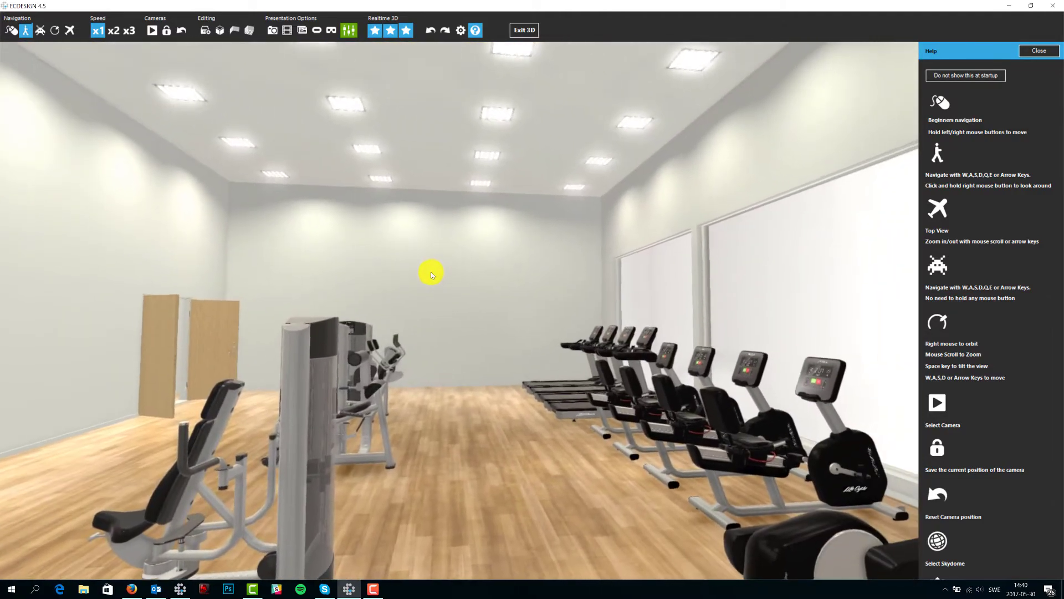
pyautogui.press('w')
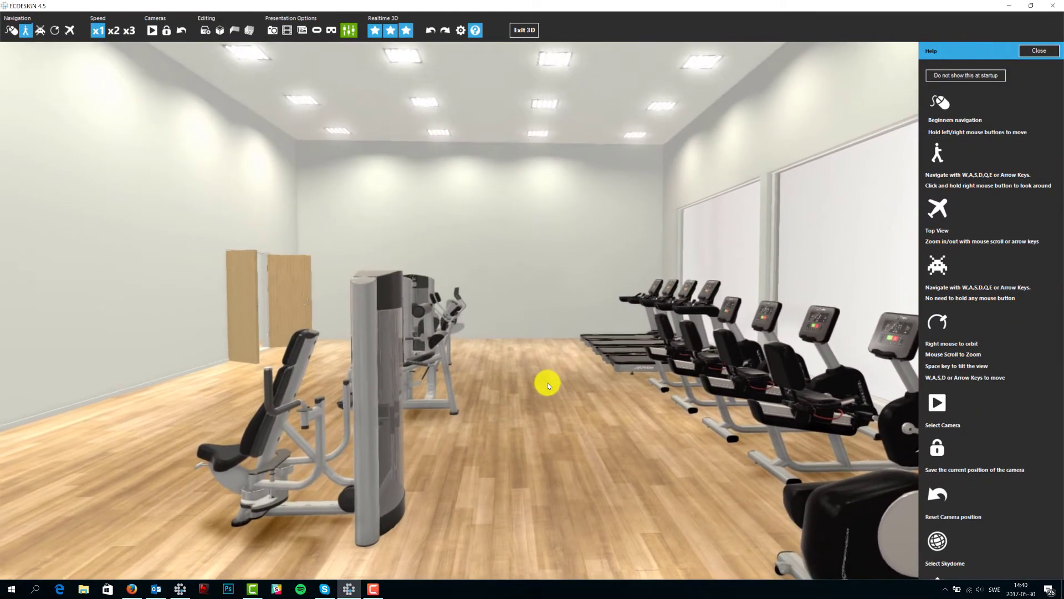
pyautogui.press('w')
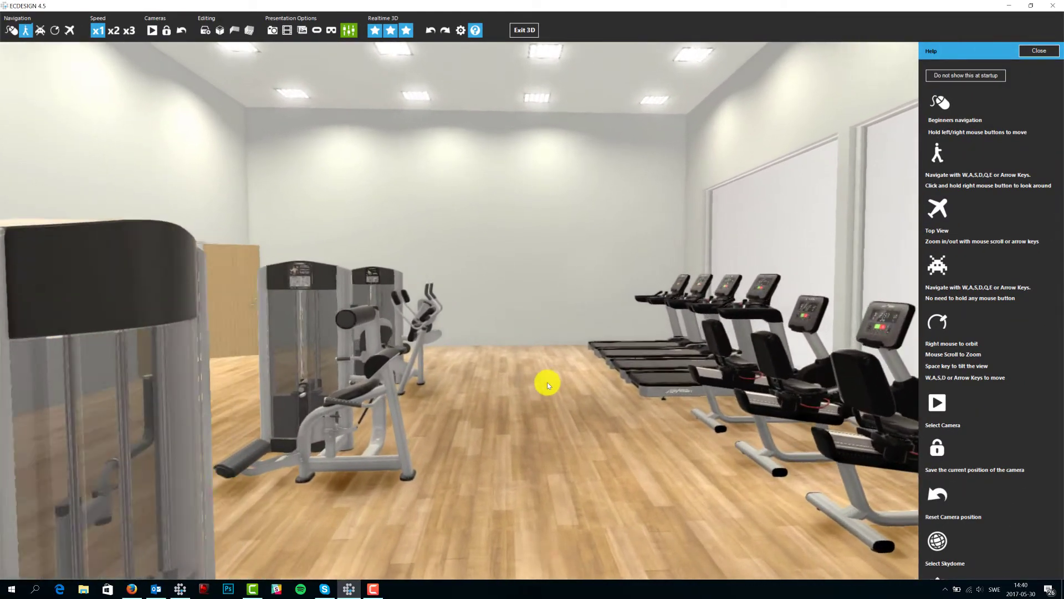
pyautogui.press('w')
pyautogui.press('s')
pyautogui.press('a')
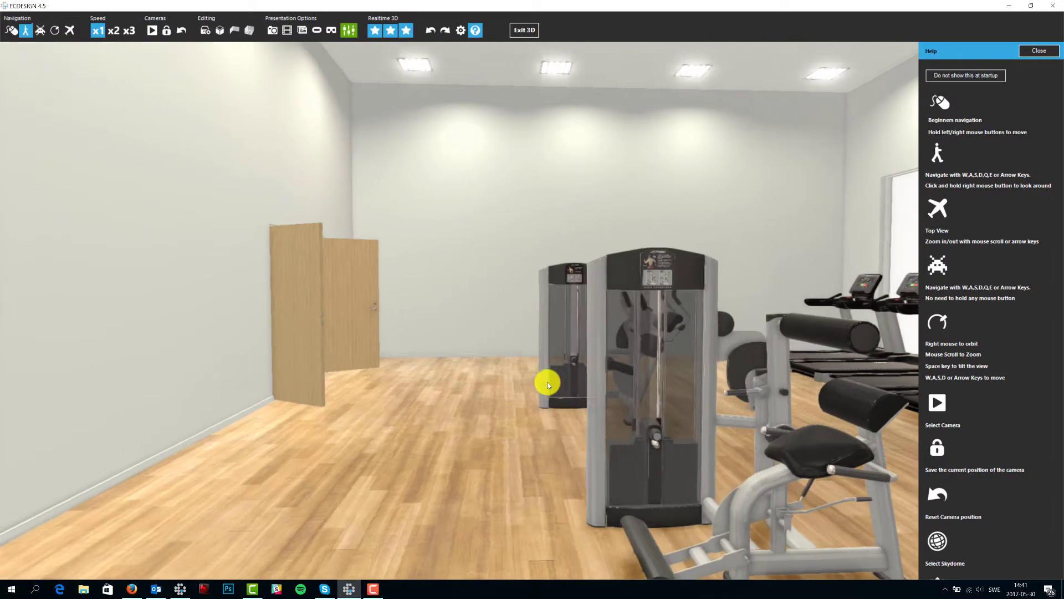
pyautogui.press('a')
pyautogui.press('d')
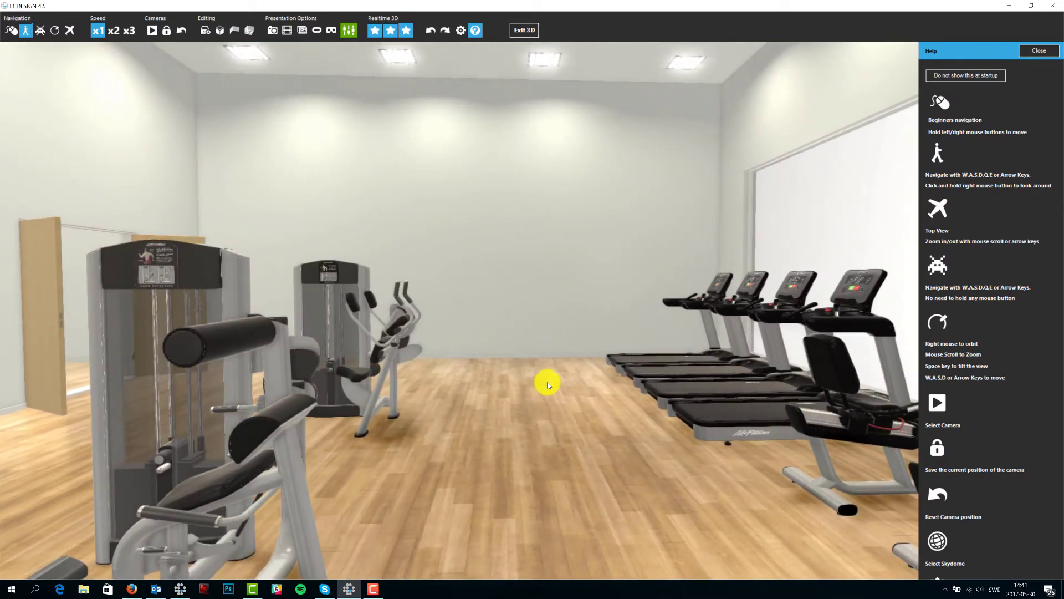
pyautogui.press('d')
# Step: Raise and lower the camera with E and Q, then walk past the machines toward the bikes
pyautogui.moveTo(547, 382); pyautogui.dragTo(574, 383, button='right')
pyautogui.press('e')
pyautogui.press('q')
pyautogui.press('s')
pyautogui.press('a')
pyautogui.press('a')
pyautogui.moveTo(469, 386); pyautogui.dragTo(689, 363, button='right')
pyautogui.press('w')
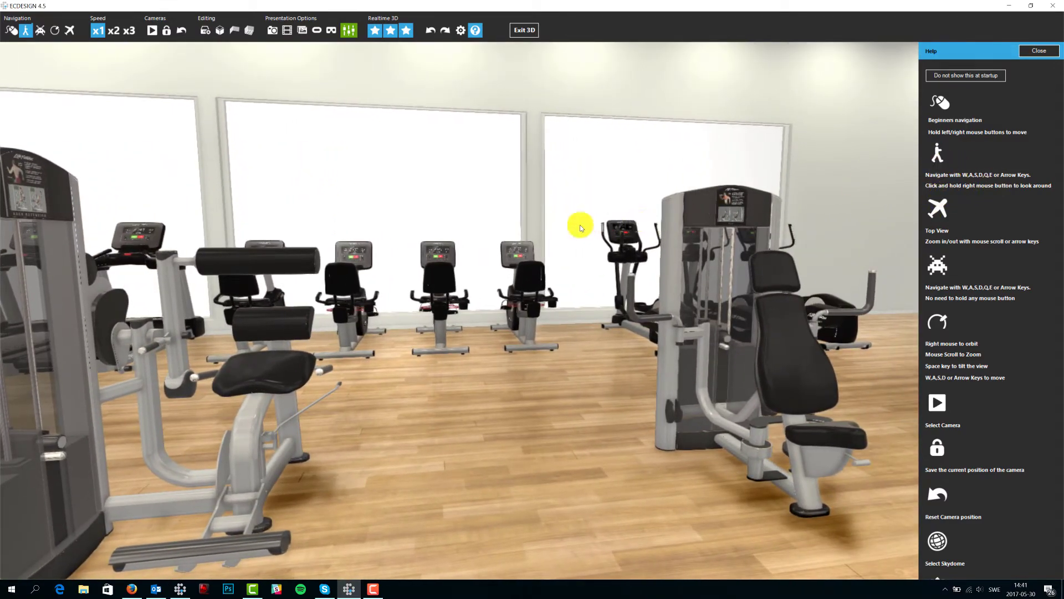
pyautogui.click(45, 32)
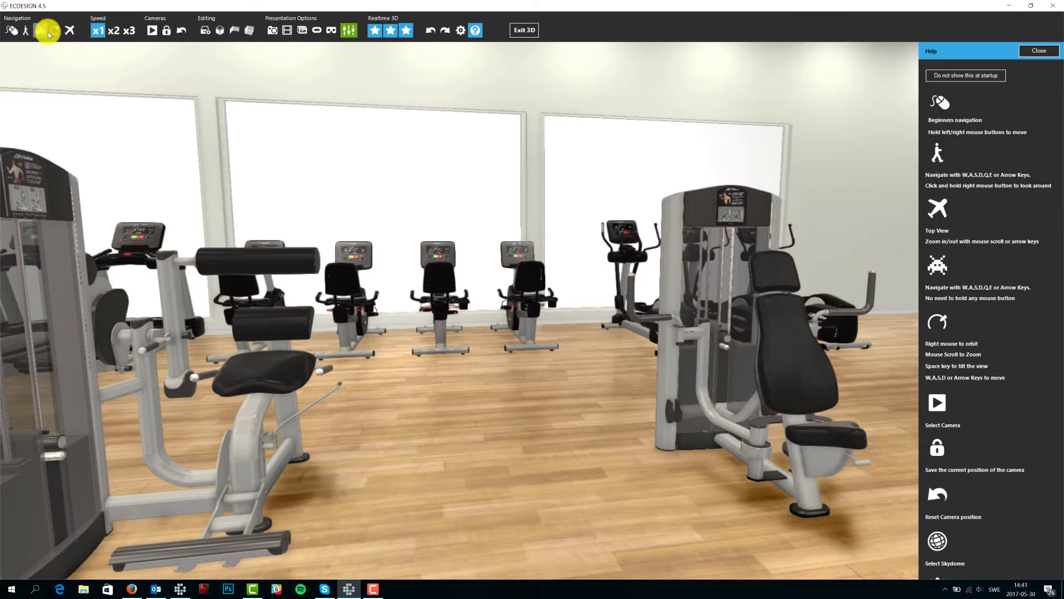
# Step: Tour the gym by keyboard, pulling back, sliding left, turning, then moving toward the bikes
pyautogui.press('s')
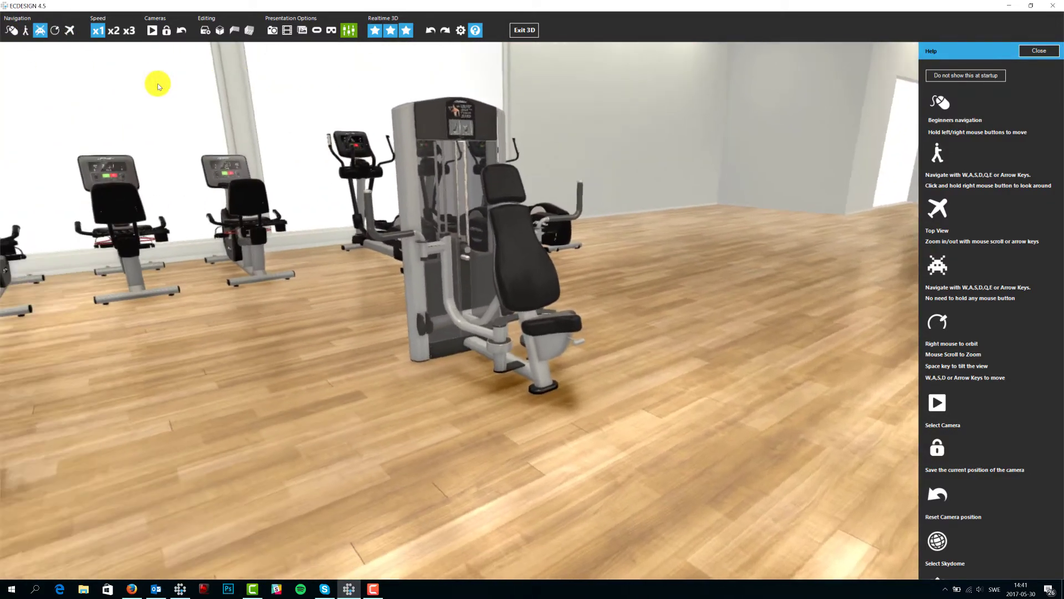
pyautogui.press('a')
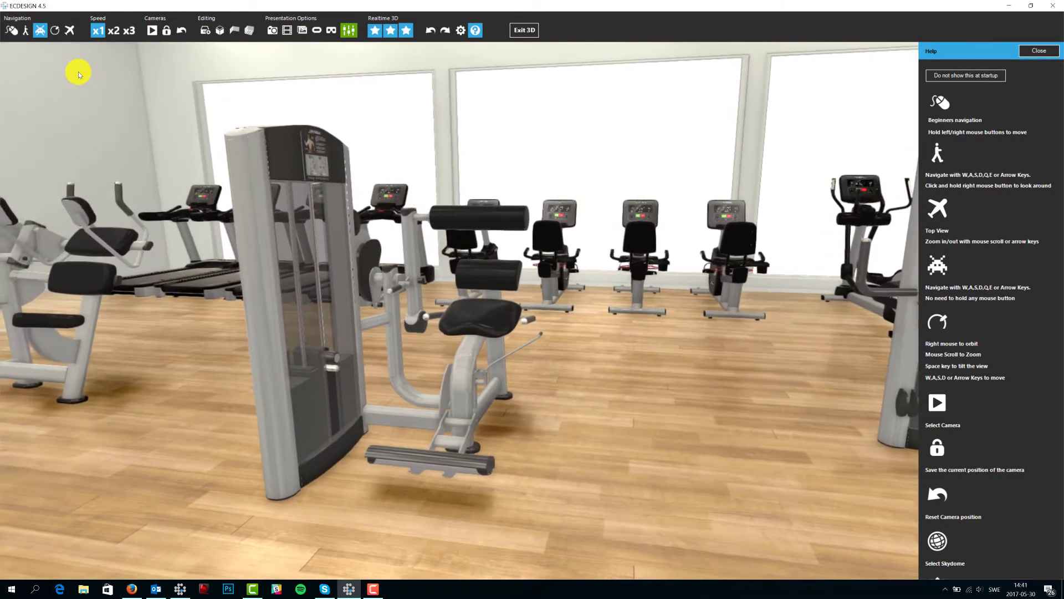
pyautogui.press('e')
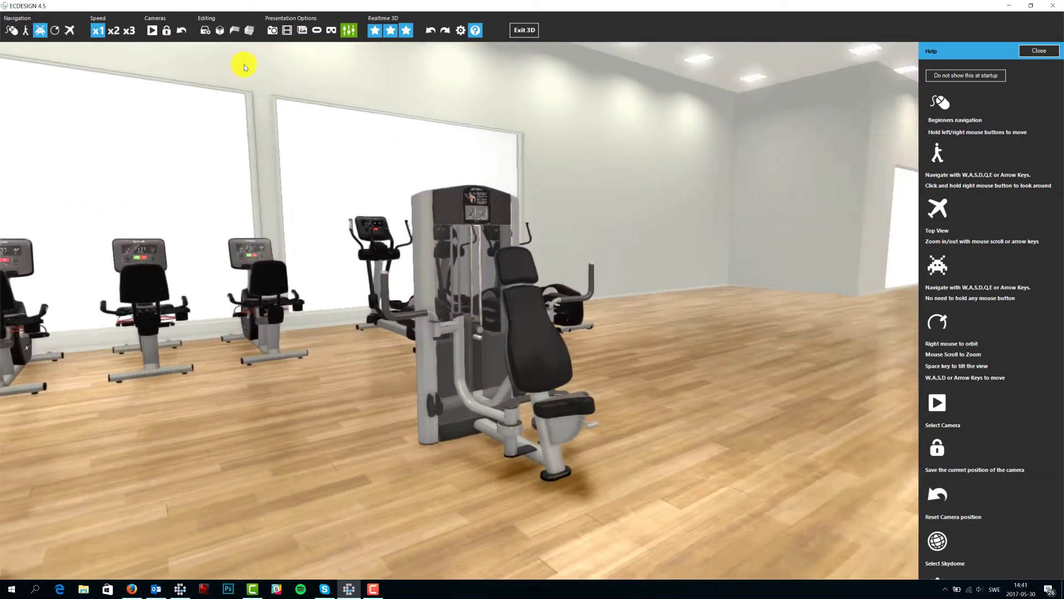
pyautogui.press('q')
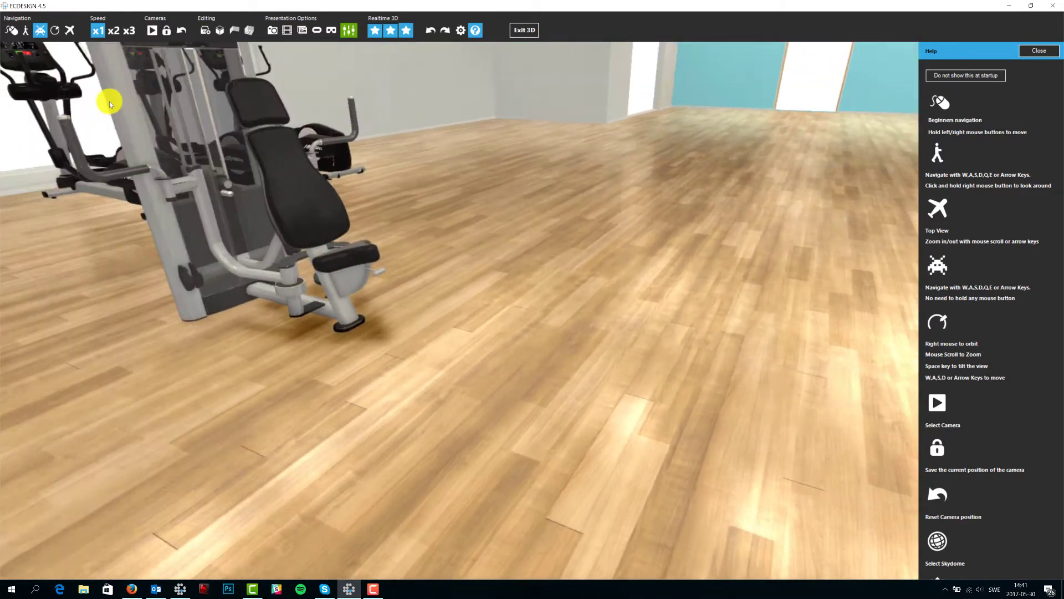
pyautogui.press('q')
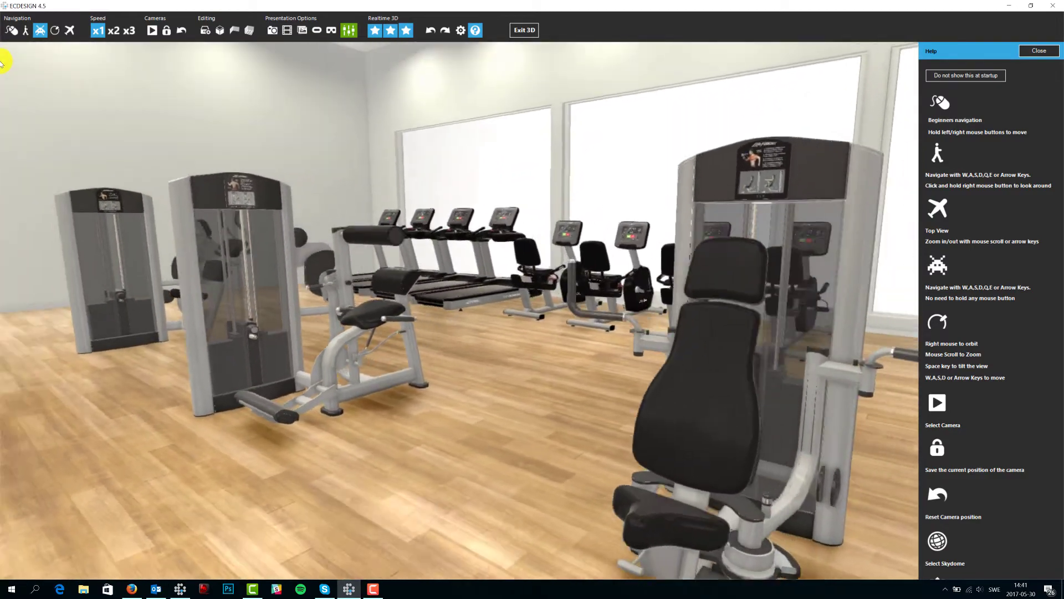
pyautogui.press('s')
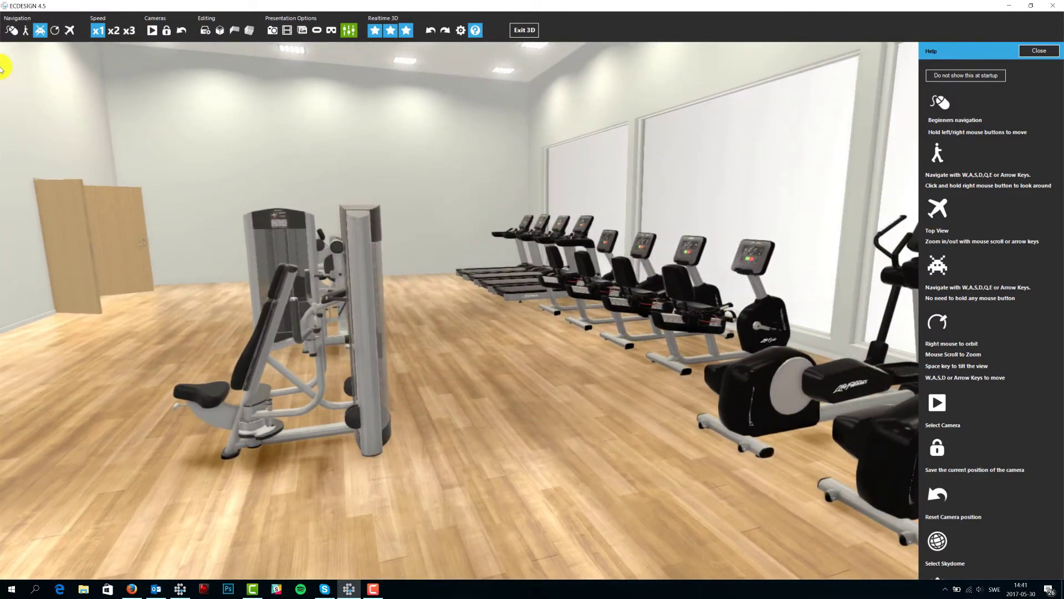
pyautogui.press('w')
pyautogui.press('e')
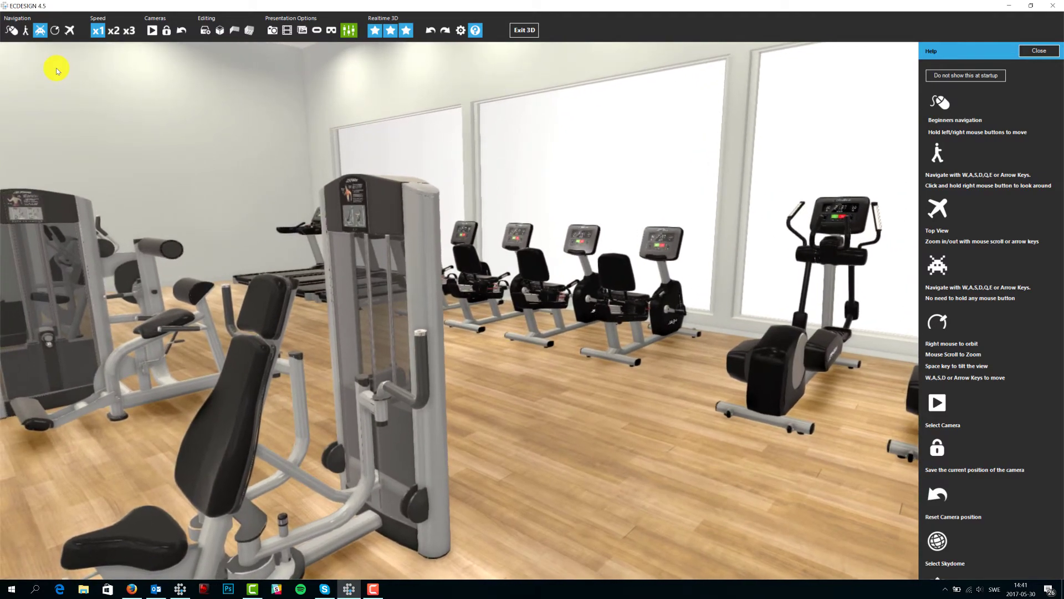
pyautogui.press('Escape')
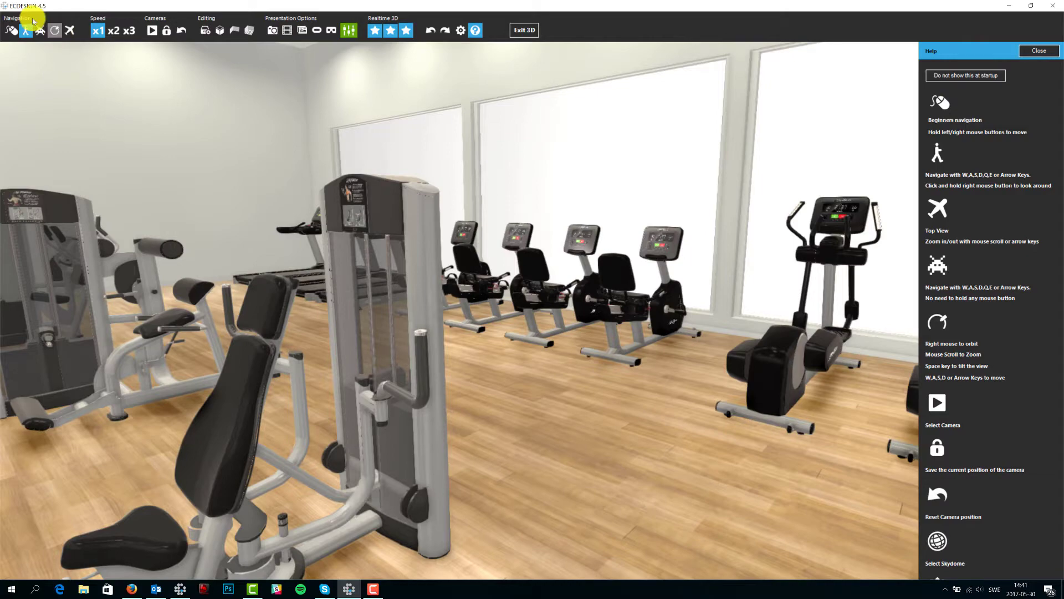
# Step: Orbit and zoom around the floor plan to view the long gym room from the front
pyautogui.click(55, 30)
pyautogui.scroll(-4, 391, 236)
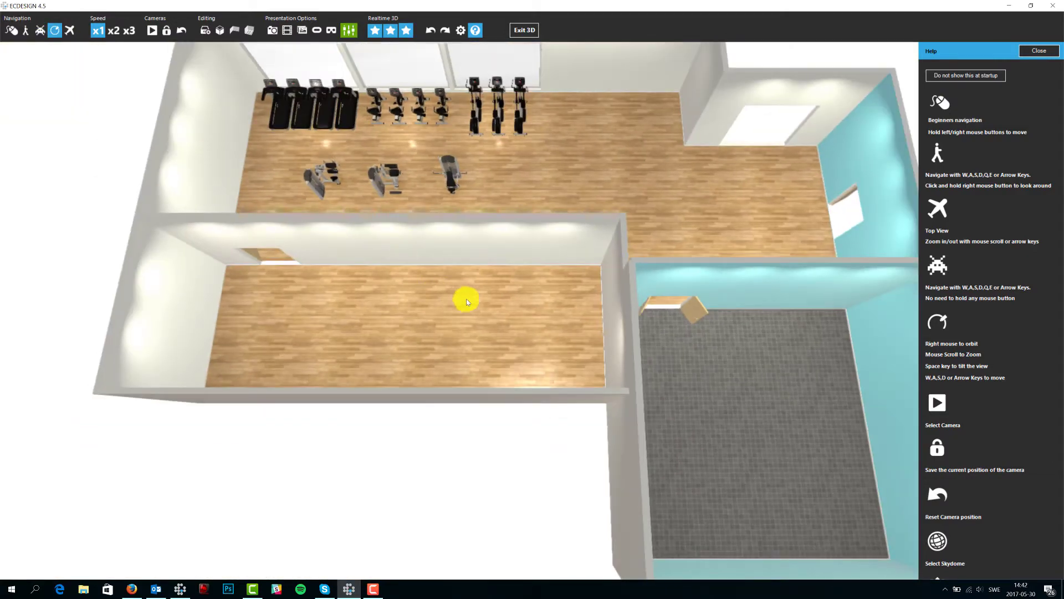
pyautogui.moveTo(464, 297); pyautogui.dragTo(626, 344, button='right')
pyautogui.scroll(10, 514, 399)
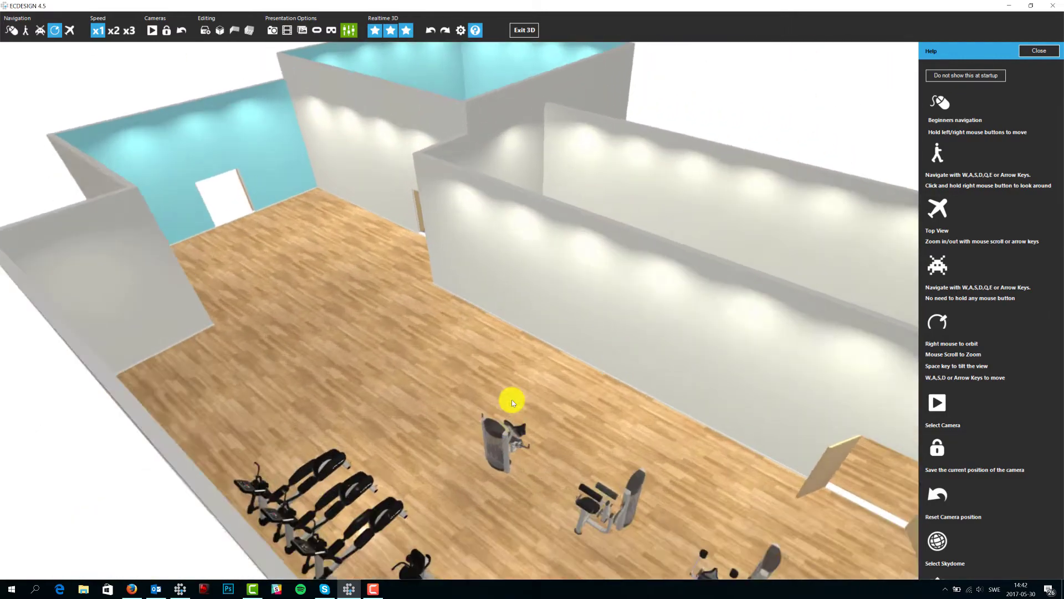
pyautogui.scroll(-10, 512, 402)
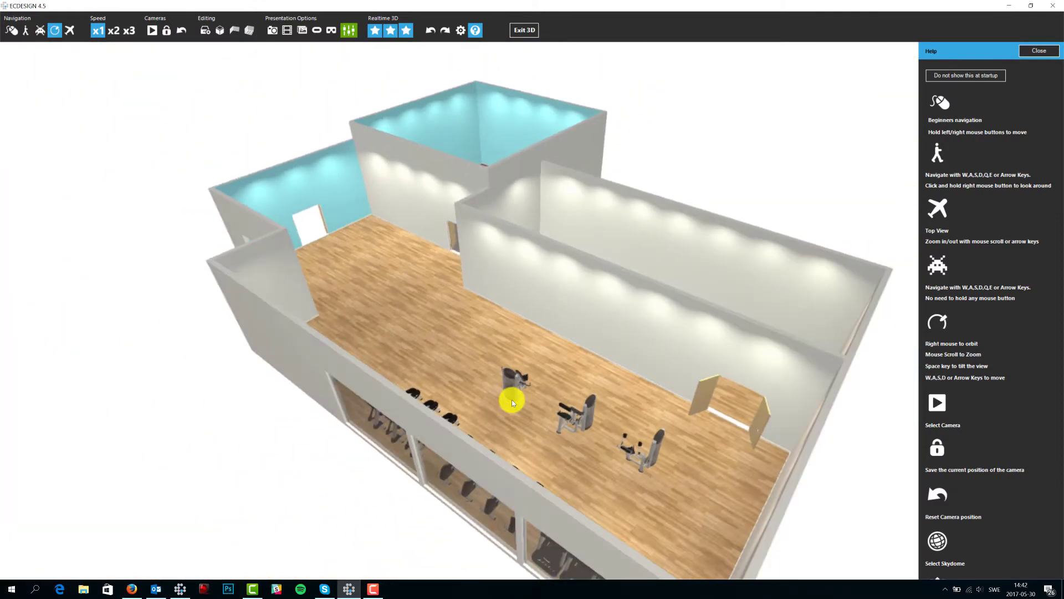
pyautogui.moveTo(511, 400); pyautogui.dragTo(596, 409, button='right')
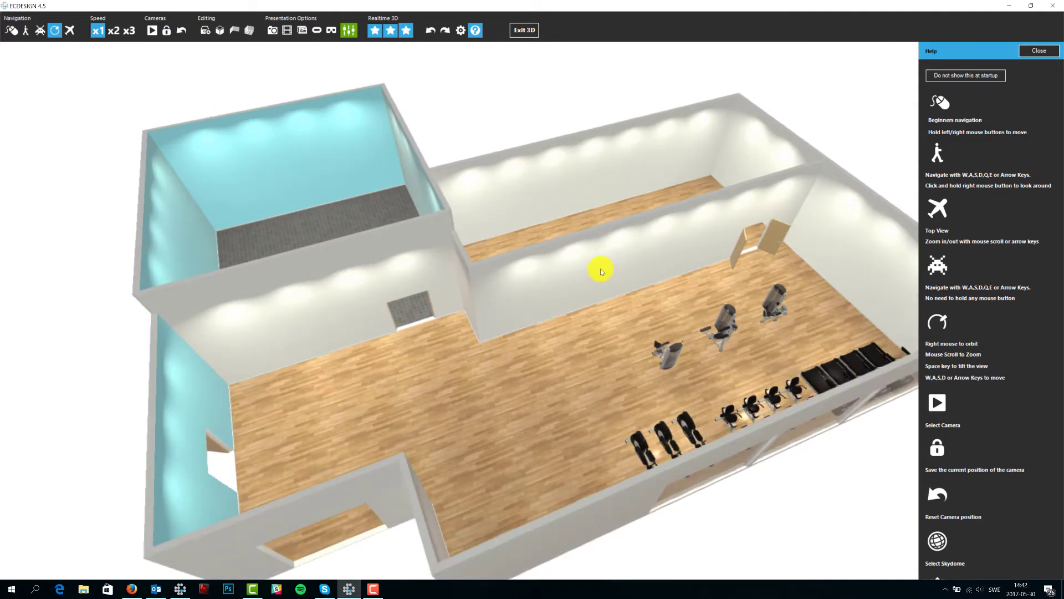
pyautogui.click(70, 30)
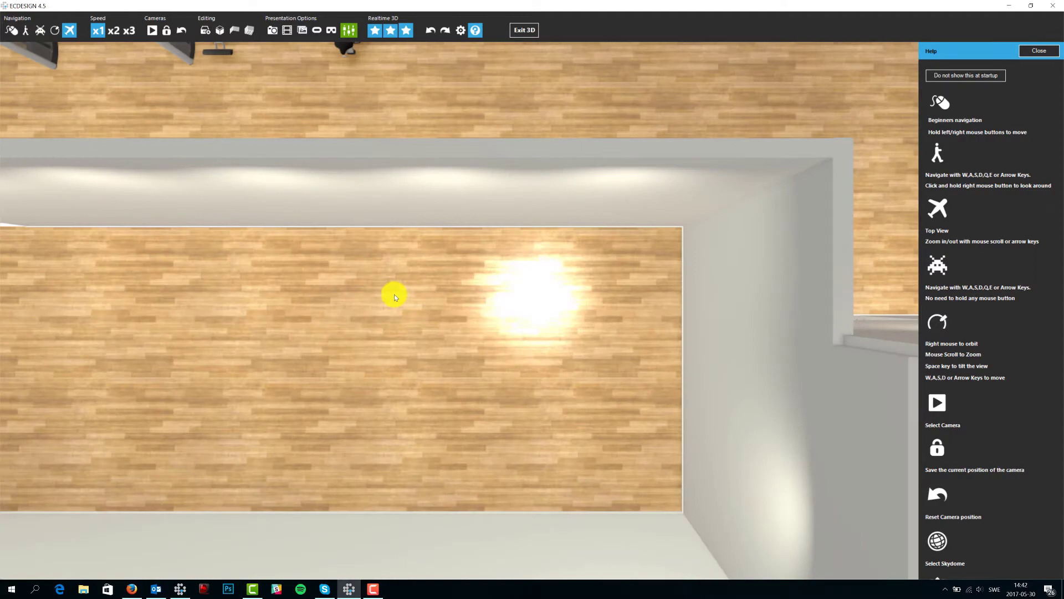
# Step: Zoom the overhead view out and pan across until the whole gym floor is visible
pyautogui.scroll(-5, 402, 304)
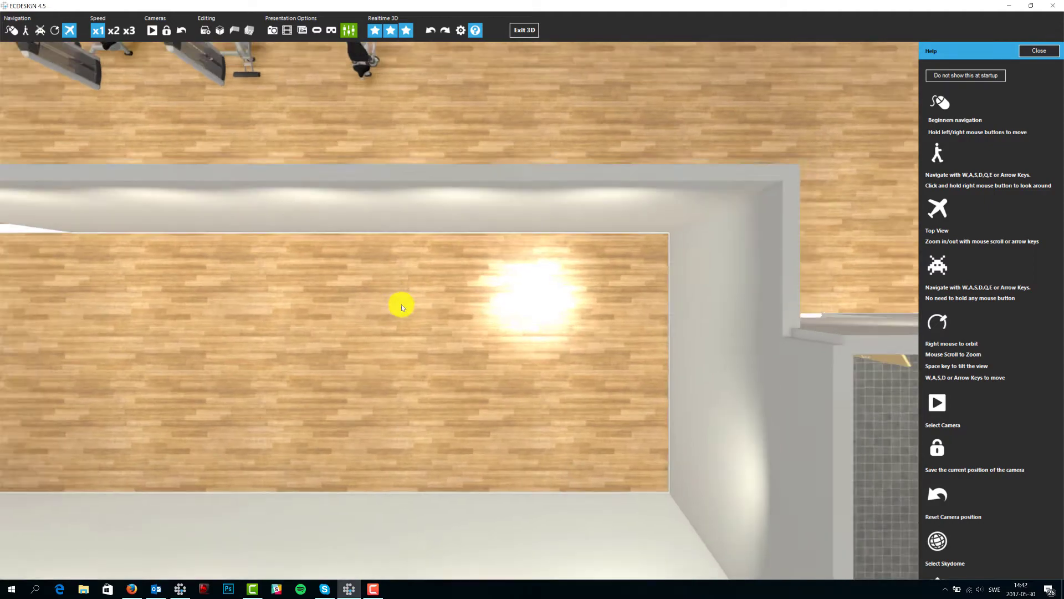
pyautogui.scroll(-5, 404, 306)
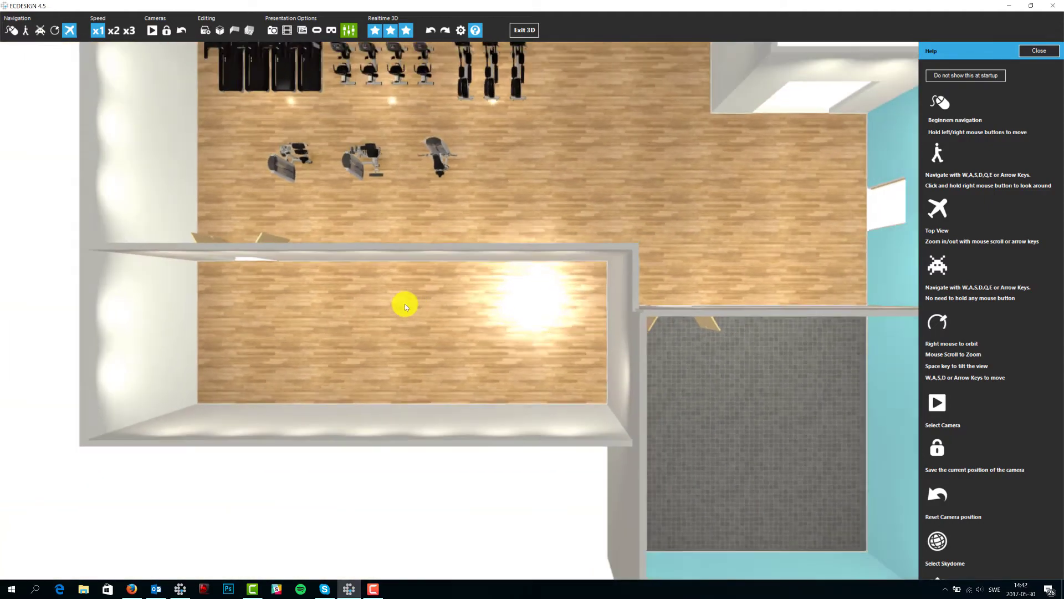
pyautogui.scroll(-3, 405, 306)
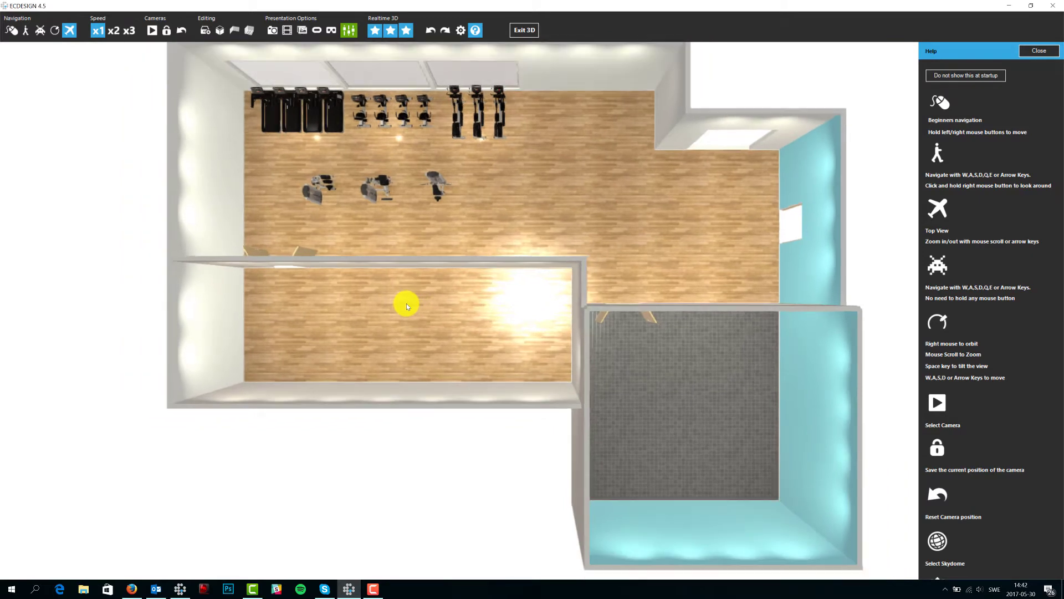
pyautogui.press('d')
pyautogui.press('w')
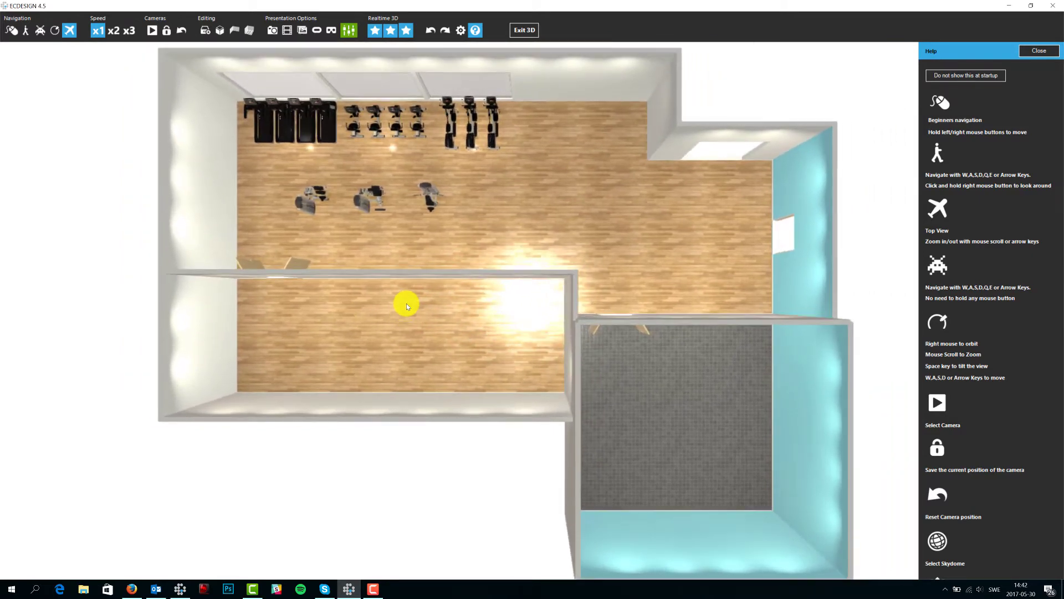
pyautogui.press('s')
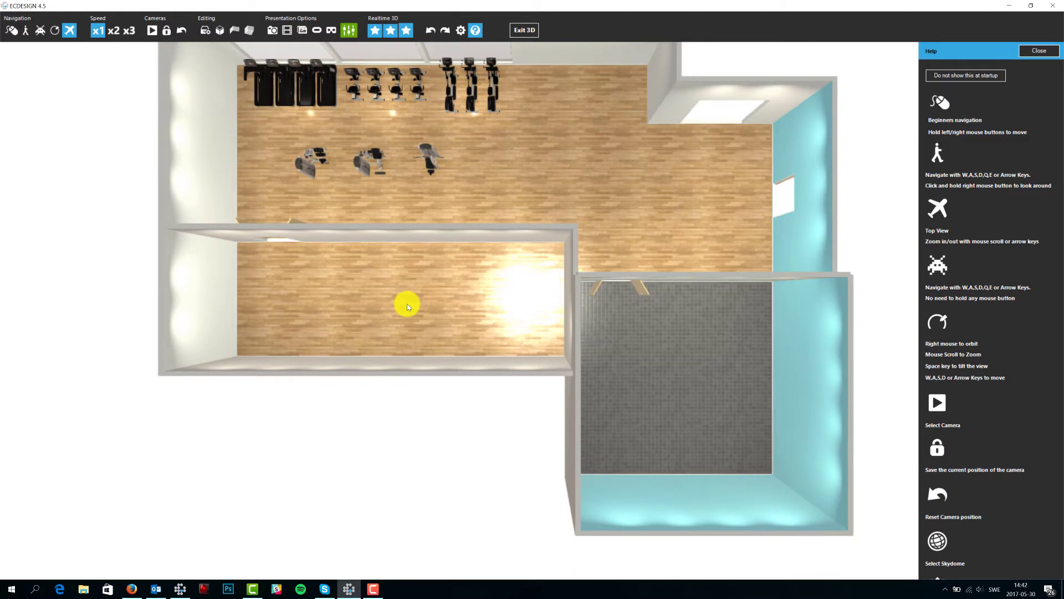
pyautogui.scroll(2, 408, 307)
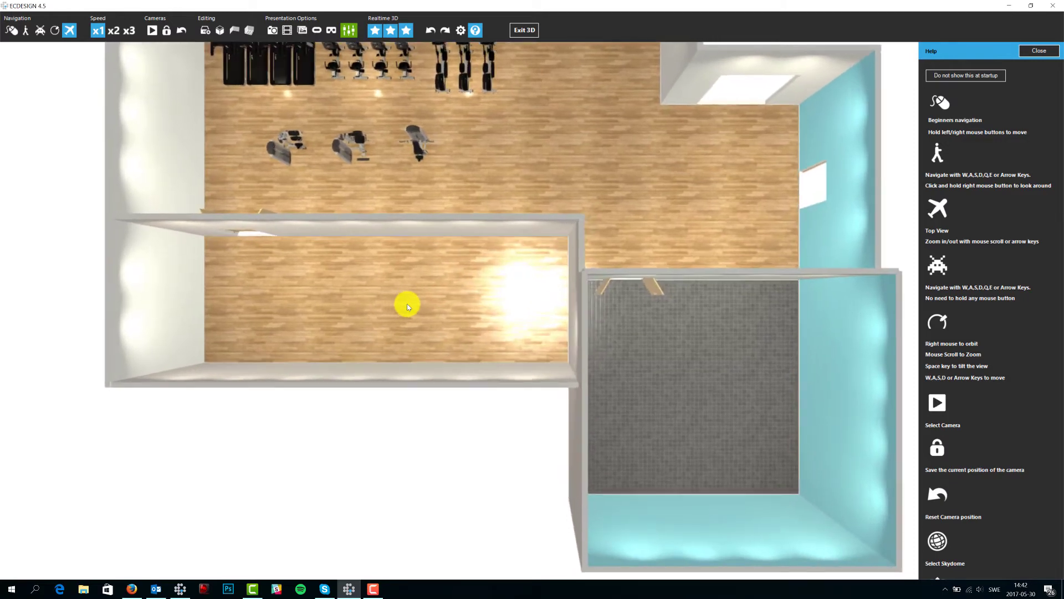
pyautogui.press('Up')
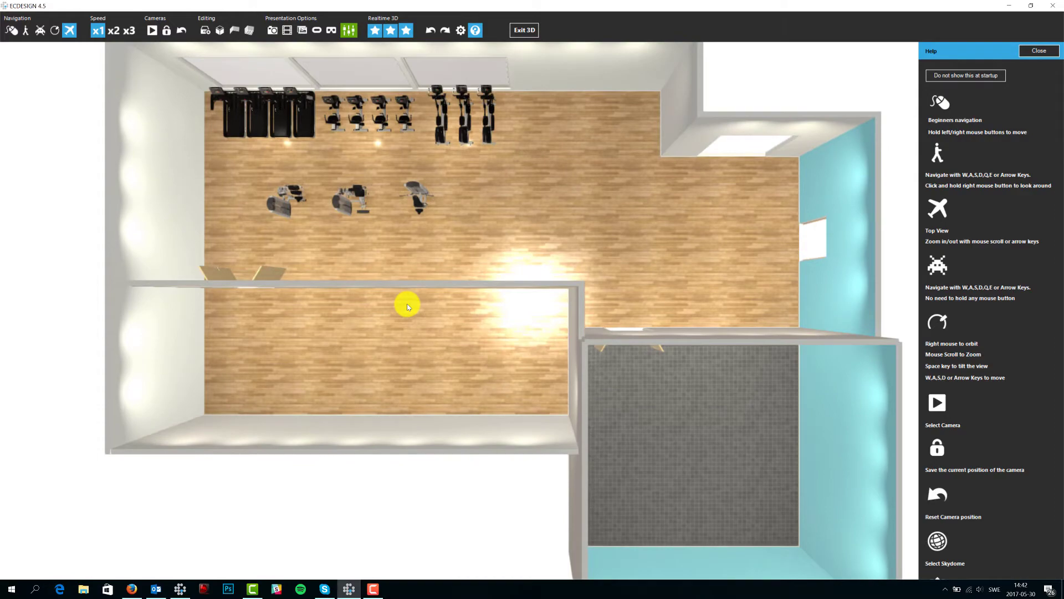
pyautogui.click(27, 31)
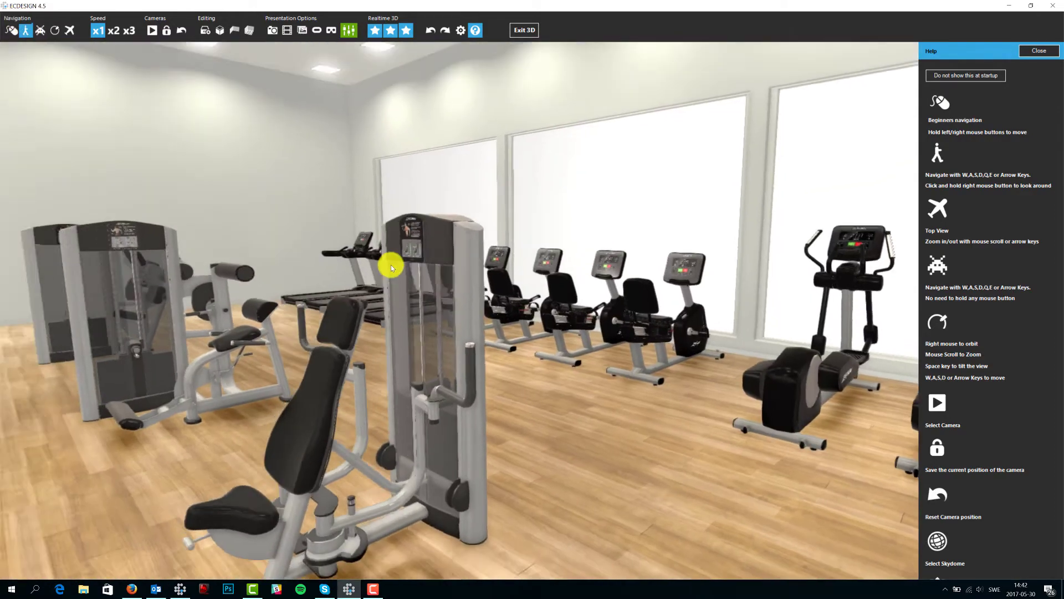
# Step: Walk at eye level among the weight machines, stepping back, sideways and forward
pyautogui.press('s')
pyautogui.moveTo(390, 267); pyautogui.dragTo(392, 268, button='right')
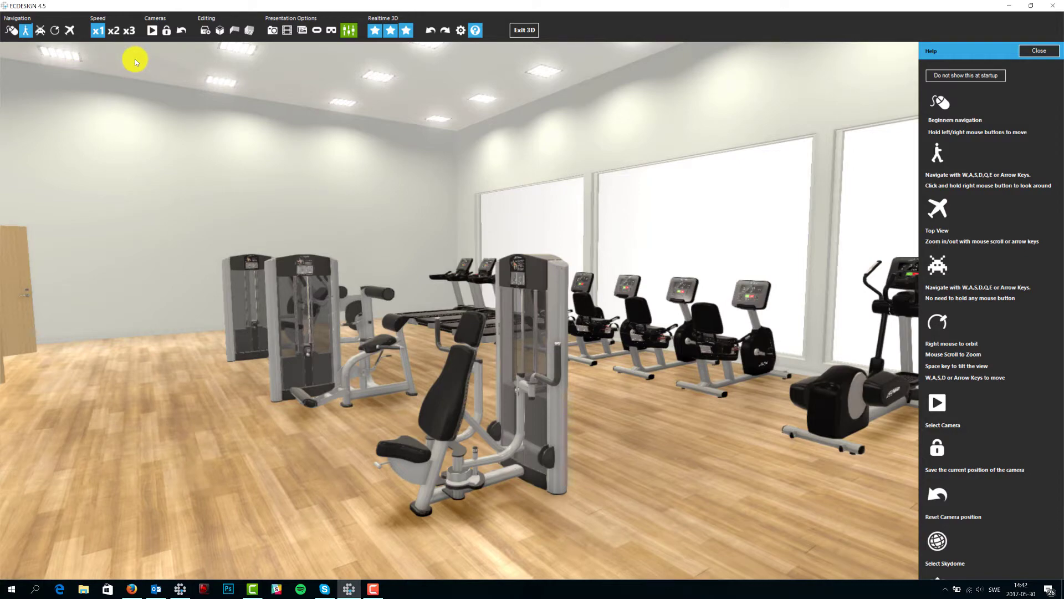
pyautogui.press('d')
pyautogui.press('w')
pyautogui.press('w')
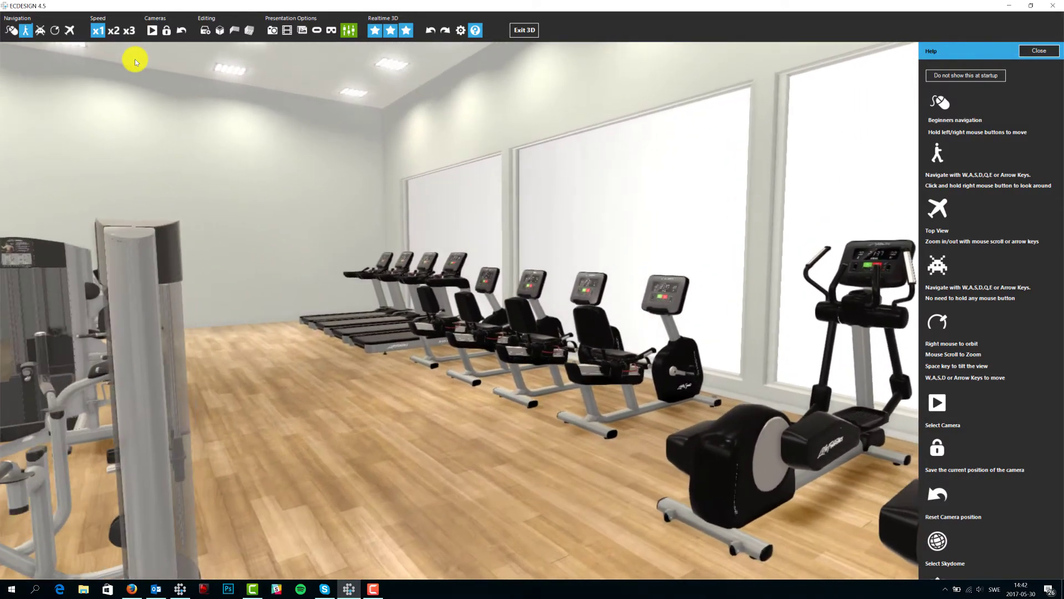
pyautogui.press('s')
pyautogui.press('Down')
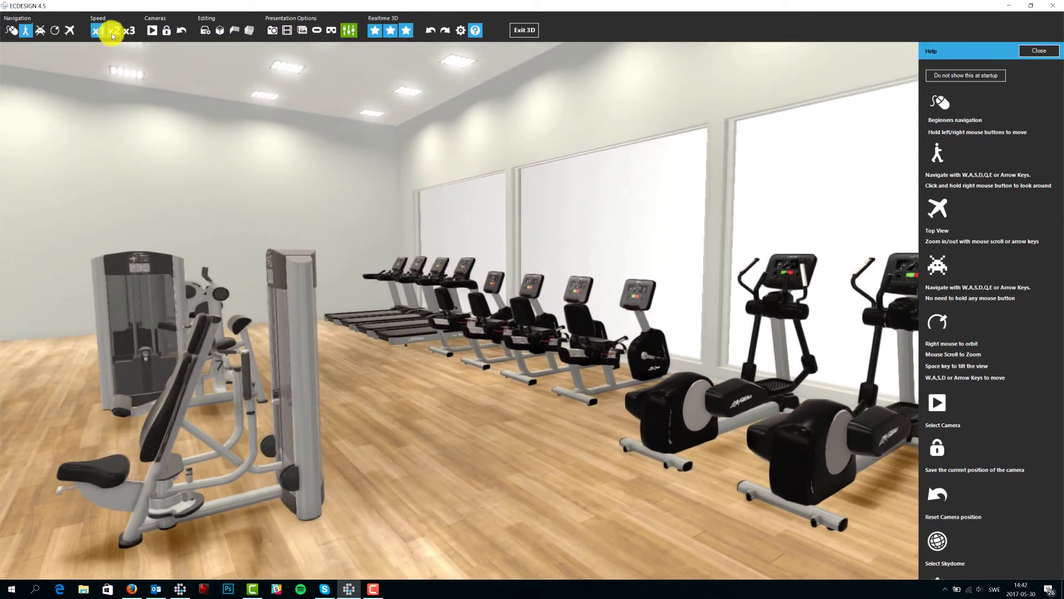
# Step: Set walking speed to x3 and walk through the gym, turning toward the blue wall
pyautogui.click(127, 32)
pyautogui.click(129, 29)
pyautogui.press('Down')
pyautogui.press('Up')
pyautogui.moveTo(247, 136); pyautogui.dragTo(187, 132, button='right')
pyautogui.press('Left')
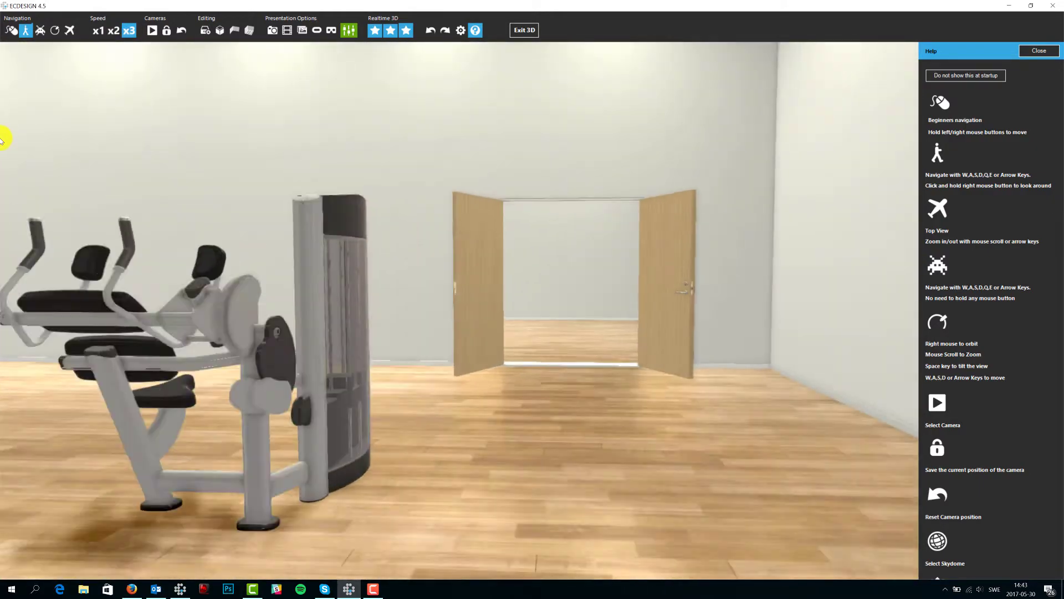
pyautogui.press('Left')
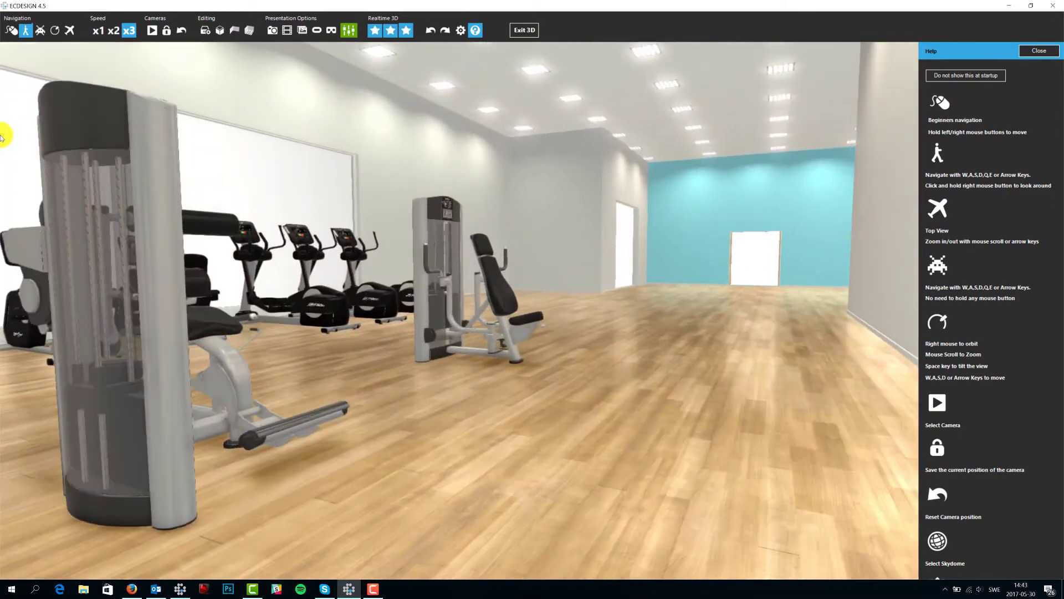
# Step: Walk to the chest machine, return the speed to x1 and turn toward the windows
pyautogui.moveTo(0, 136); pyautogui.dragTo(2, 127, button='right')
pyautogui.press('w')
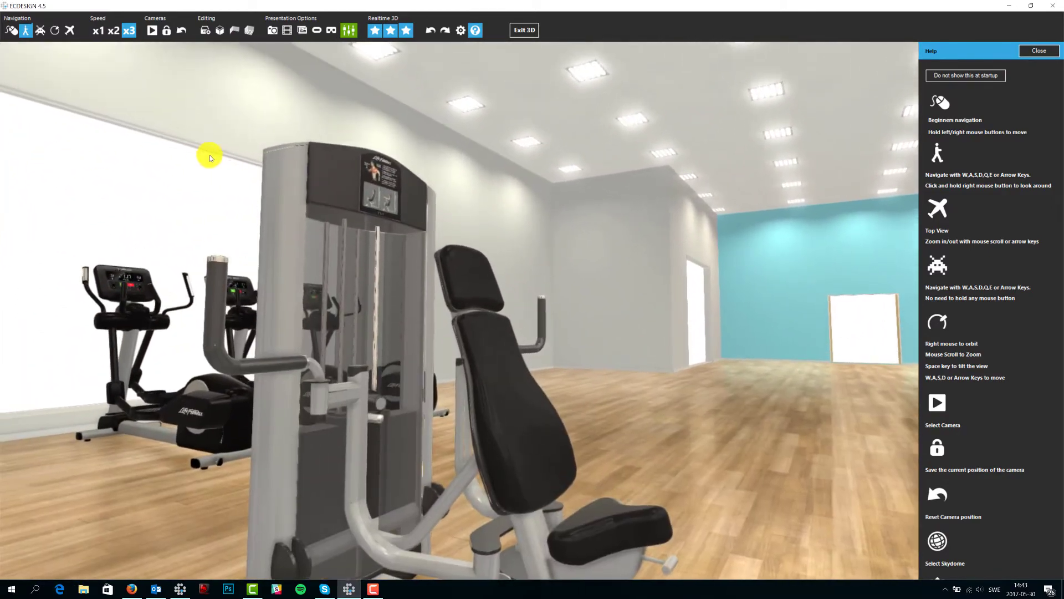
pyautogui.click(98, 30)
pyautogui.moveTo(299, 230)
pyautogui.mouseDown(button='right')
pyautogui.moveTo(84, 268)
pyautogui.moveTo(1, 266)
pyautogui.moveTo(8, 299)
pyautogui.moveTo(8, 176)
pyautogui.mouseUp(button='right')
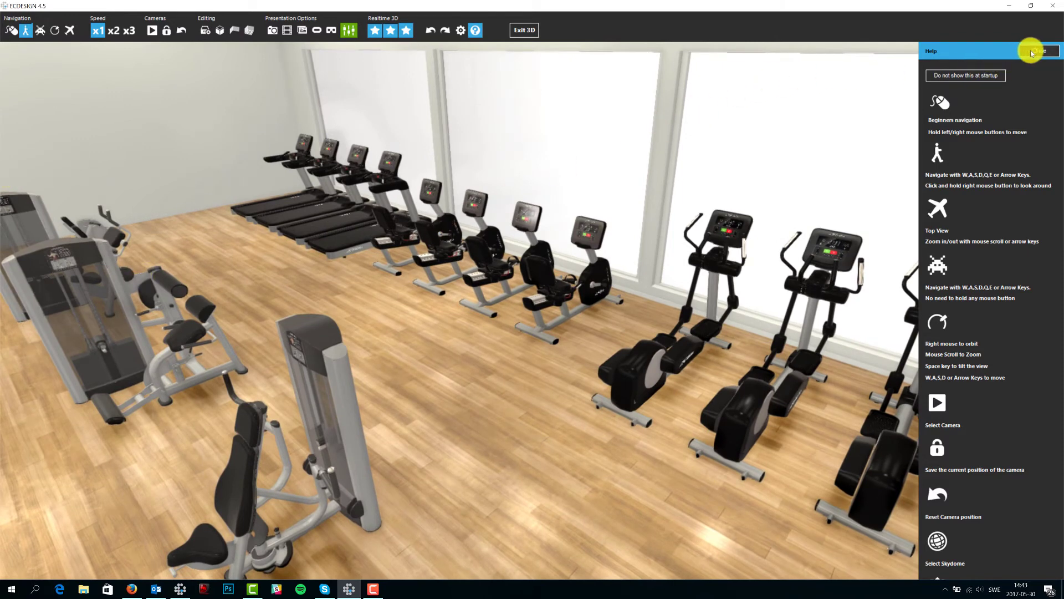
# Step: Exit the 3D view and nudge the 2D gym floor plan slightly on the canvas
pyautogui.click(1054, 8)
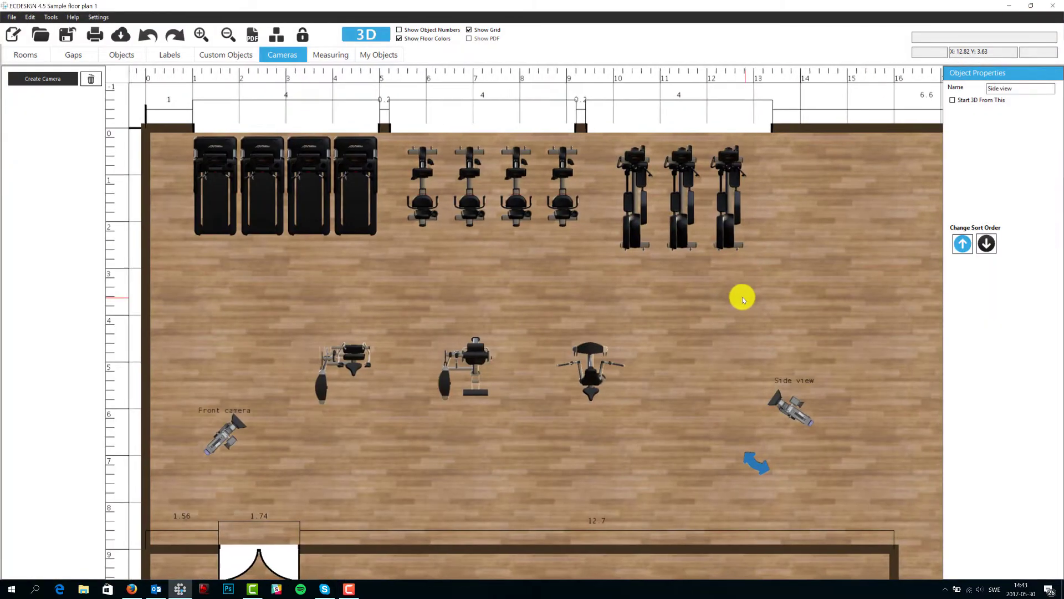
pyautogui.moveTo(743, 299); pyautogui.dragTo(736, 297)
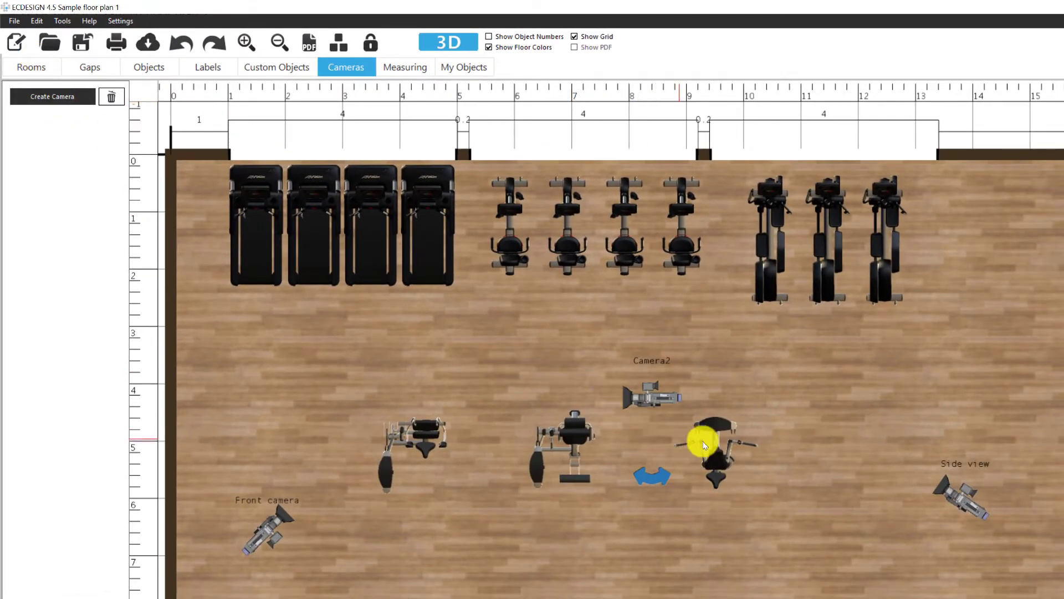
# Step: Move Camera2 beside the crosstrainers and rename it 'Crosstrainer view'
pyautogui.moveTo(718, 406)
pyautogui.mouseDown()
pyautogui.moveTo(628, 424)
pyautogui.moveTo(791, 392)
pyautogui.moveTo(994, 373)
pyautogui.moveTo(1047, 284)
pyautogui.moveTo(1042, 263)
pyautogui.mouseUp()
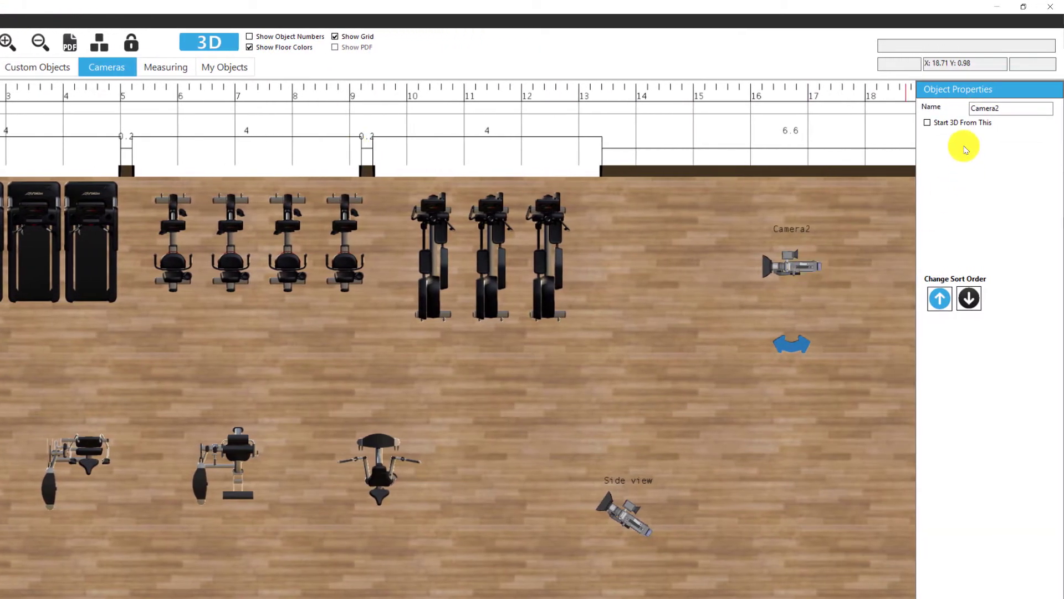
pyautogui.doubleClick(1023, 113)
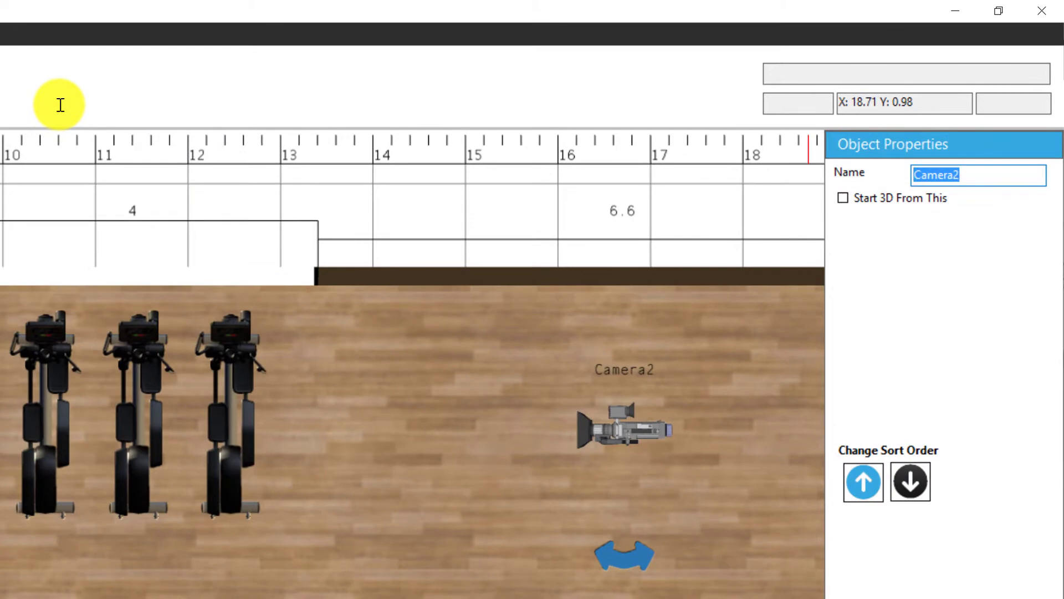
pyautogui.write('Crosstrainer view')
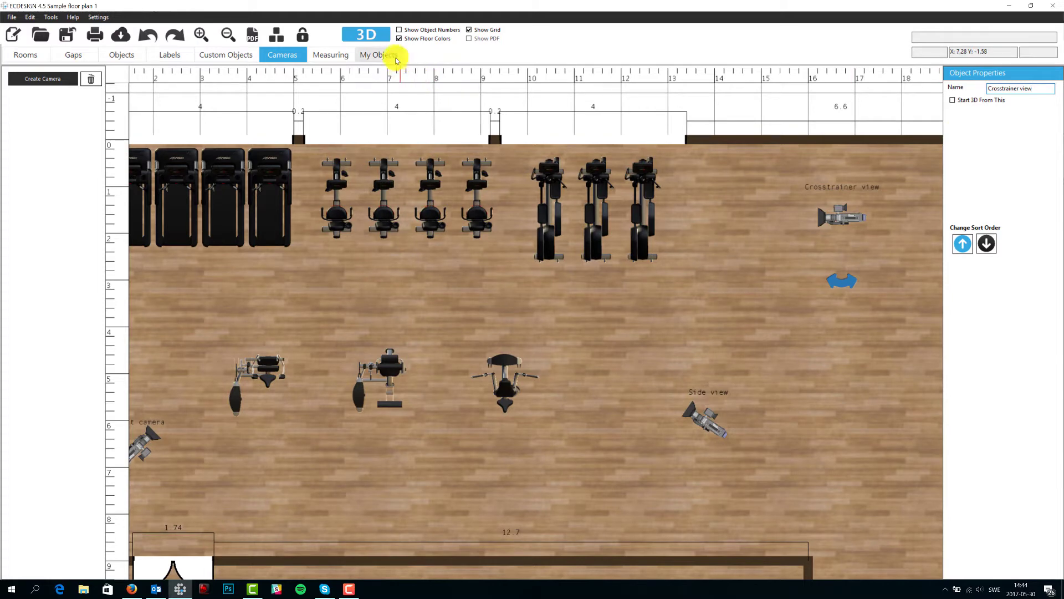
pyautogui.click(371, 38)
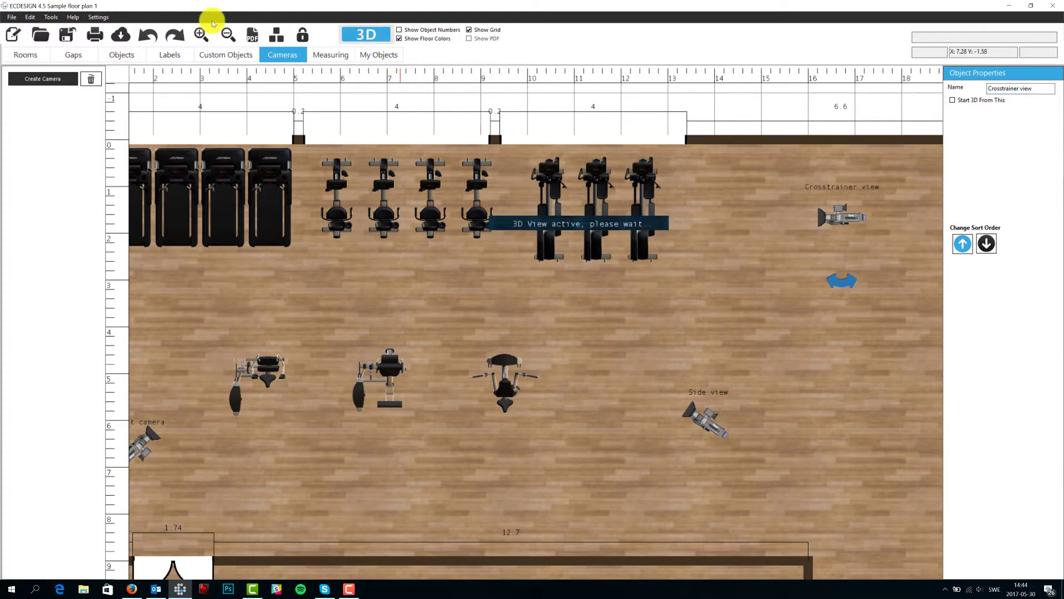
# Step: Accept the Use BETA Viewer prompt with Ja to load the realtime 3D gym view
pyautogui.click(513, 323)
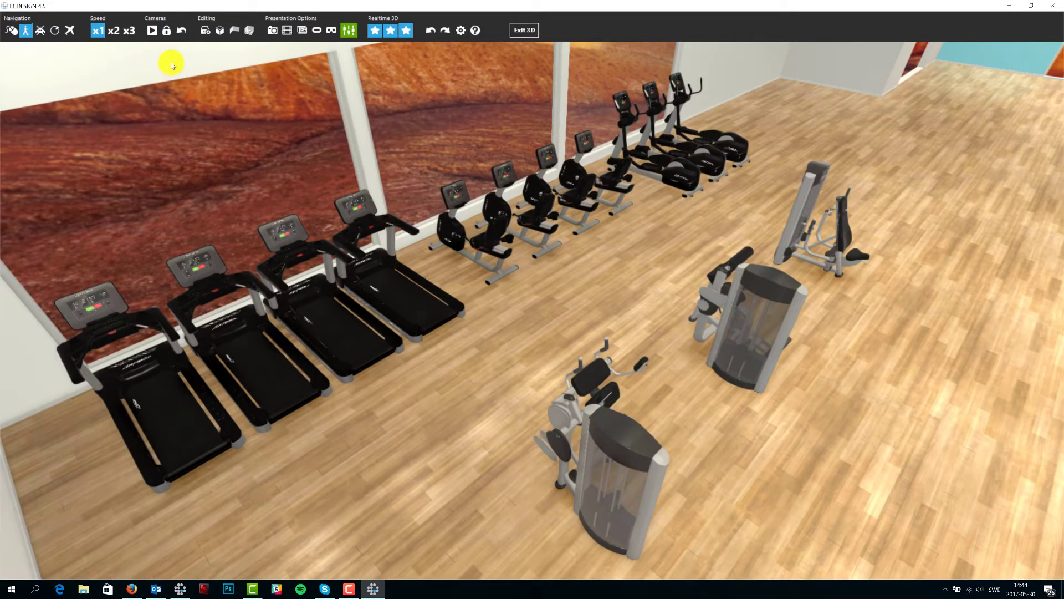
# Step: Preview the saved Side view and Crosstrainer view cameras from the camera list
pyautogui.click(149, 31)
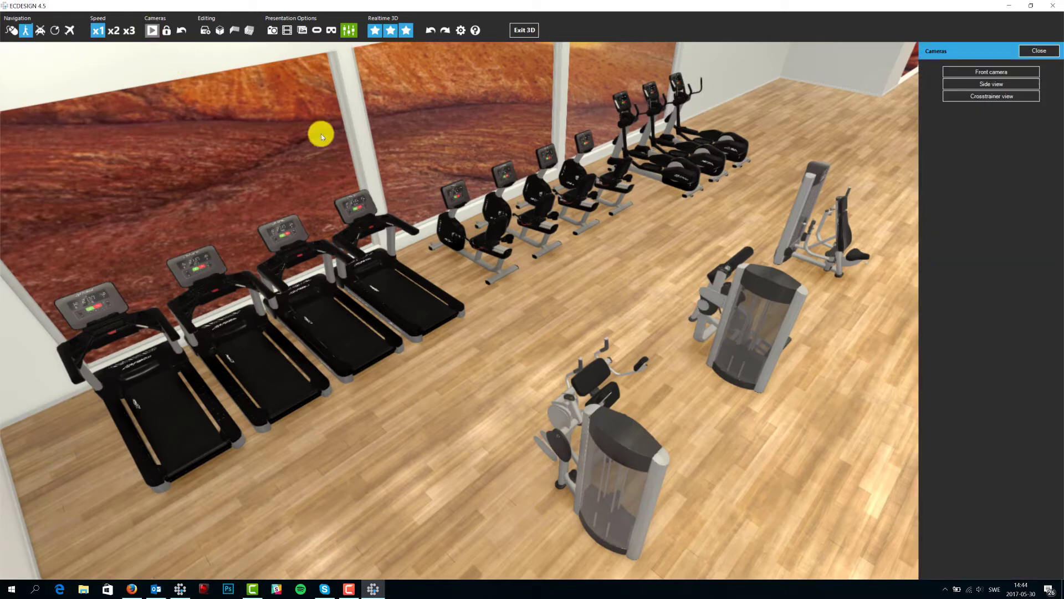
pyautogui.click(1001, 85)
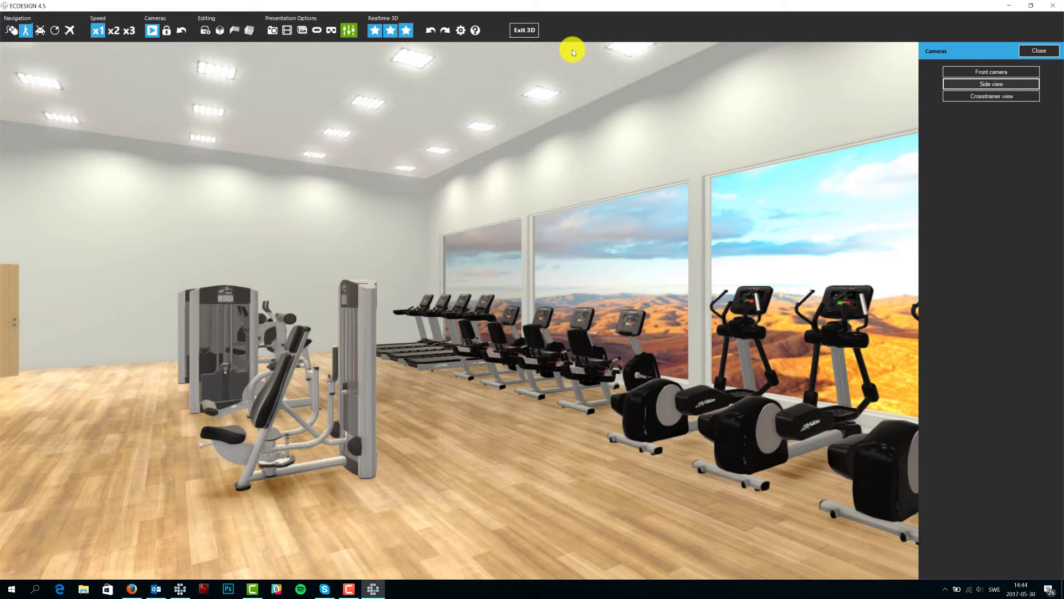
pyautogui.click(999, 98)
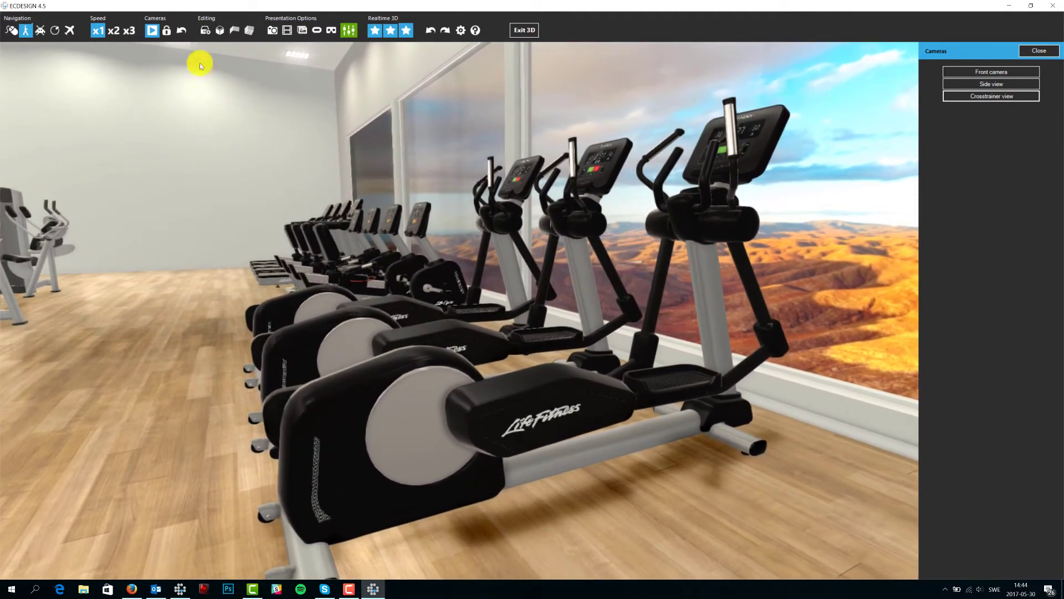
# Step: Lock the camera, then jump to Side view and back to the crosstrainer close-up
pyautogui.click(168, 32)
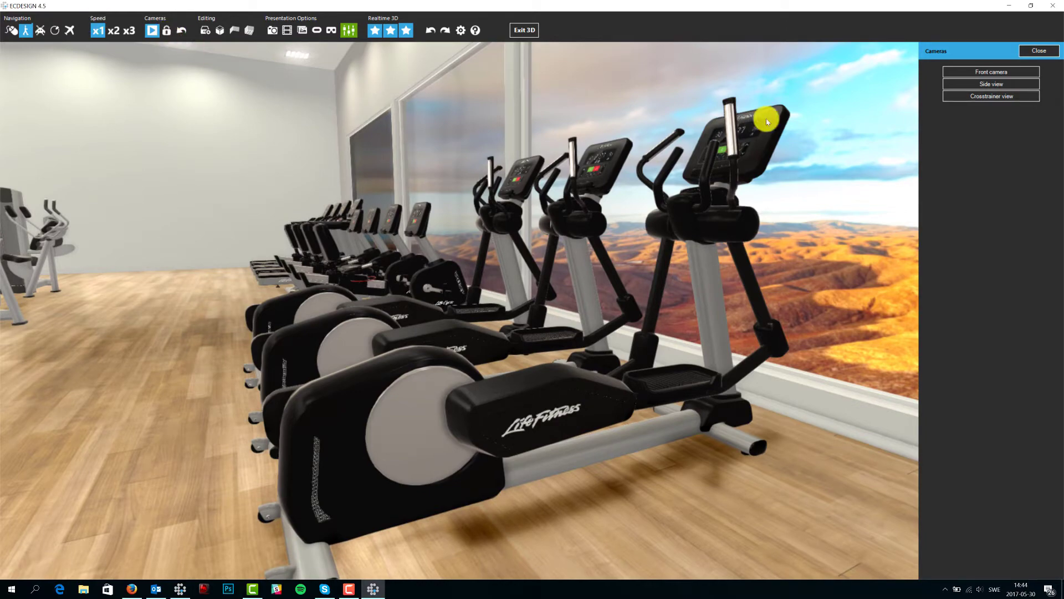
pyautogui.click(980, 86)
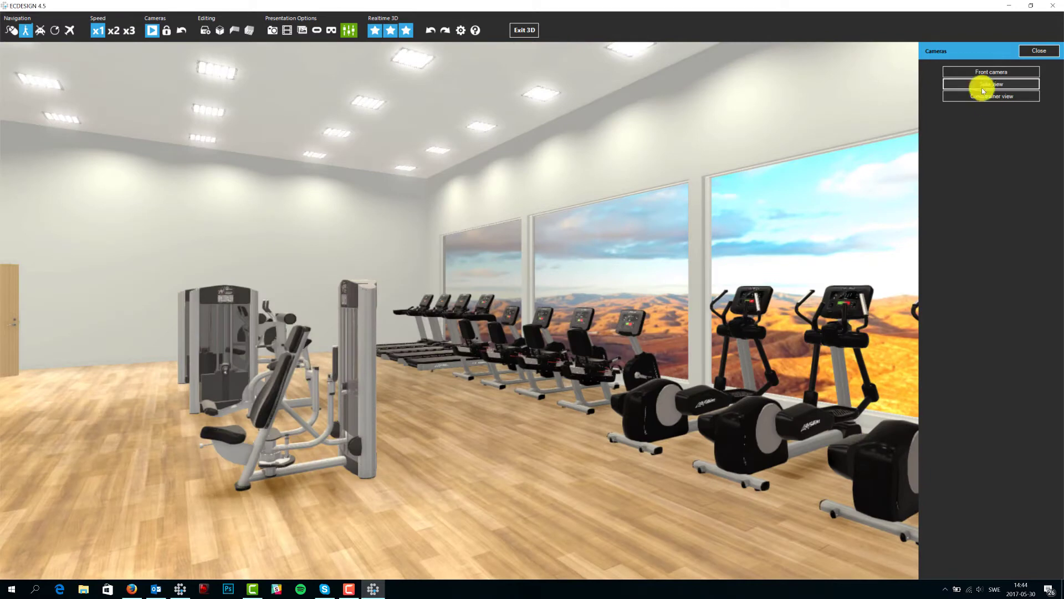
pyautogui.click(986, 98)
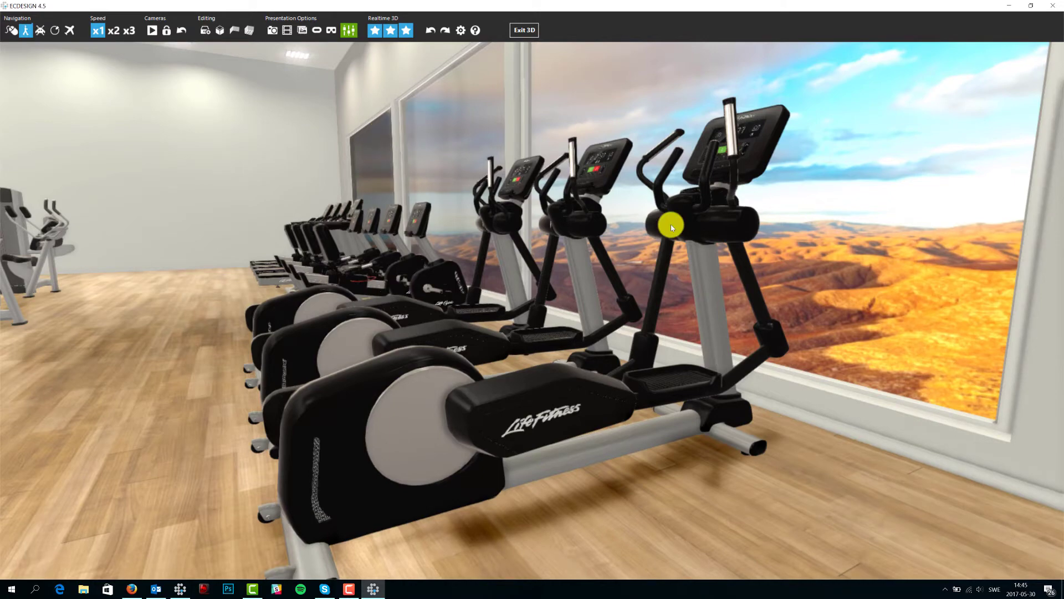
pyautogui.scroll(-3, 670, 226)
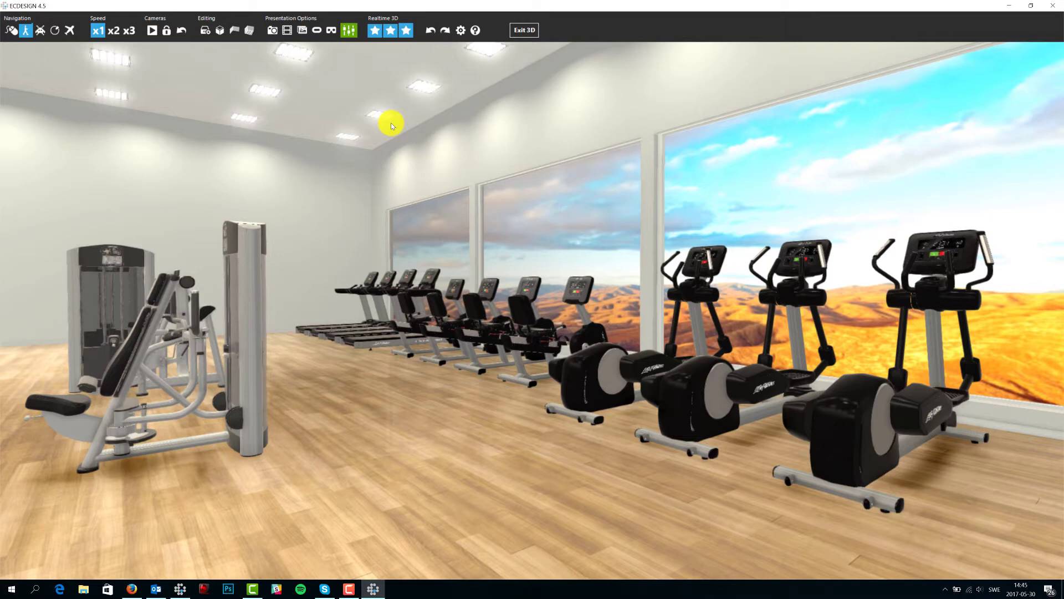
# Step: Turn left across the gym and walk backward to see more of the machines
pyautogui.moveTo(619, 234)
pyautogui.mouseDown()
pyautogui.moveTo(572, 231)
pyautogui.moveTo(686, 237)
pyautogui.moveTo(636, 237)
pyautogui.mouseUp()
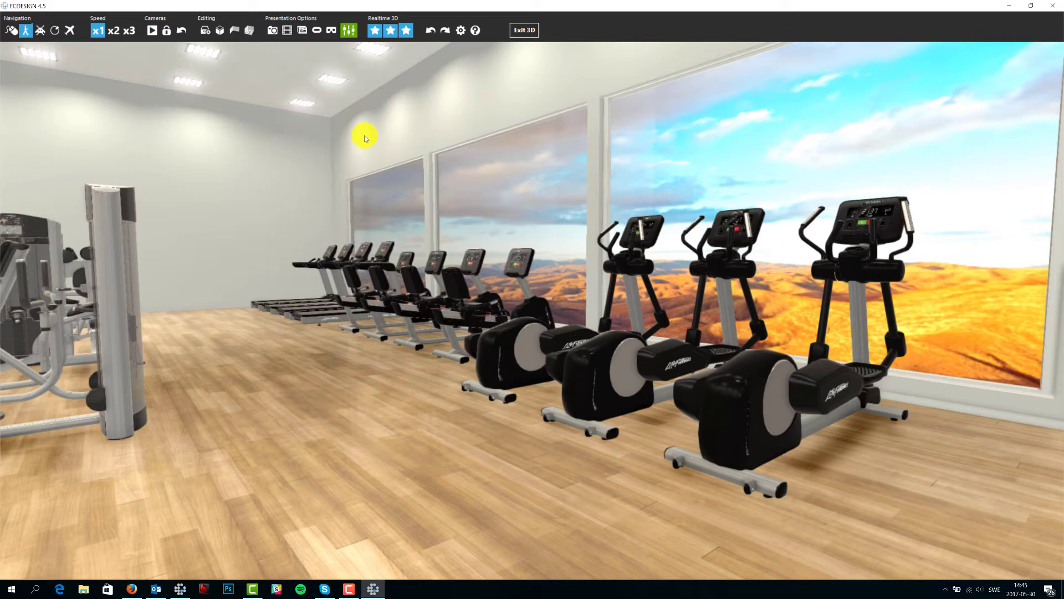
pyautogui.moveTo(633, 231); pyautogui.dragTo(627, 234)
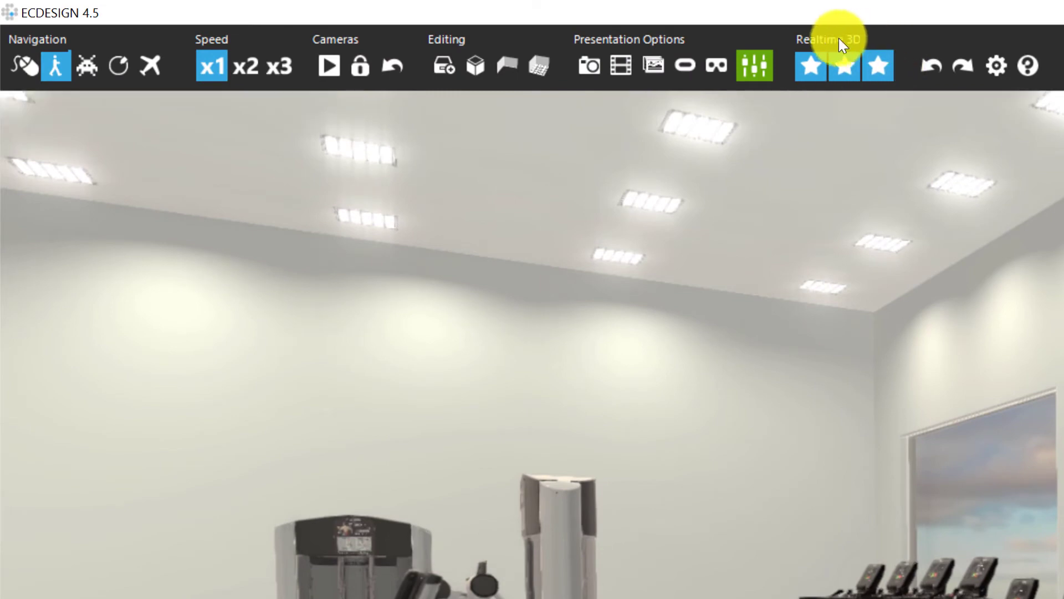
# Step: Set the realtime 3D quality down to its lowest level
pyautogui.click(880, 71)
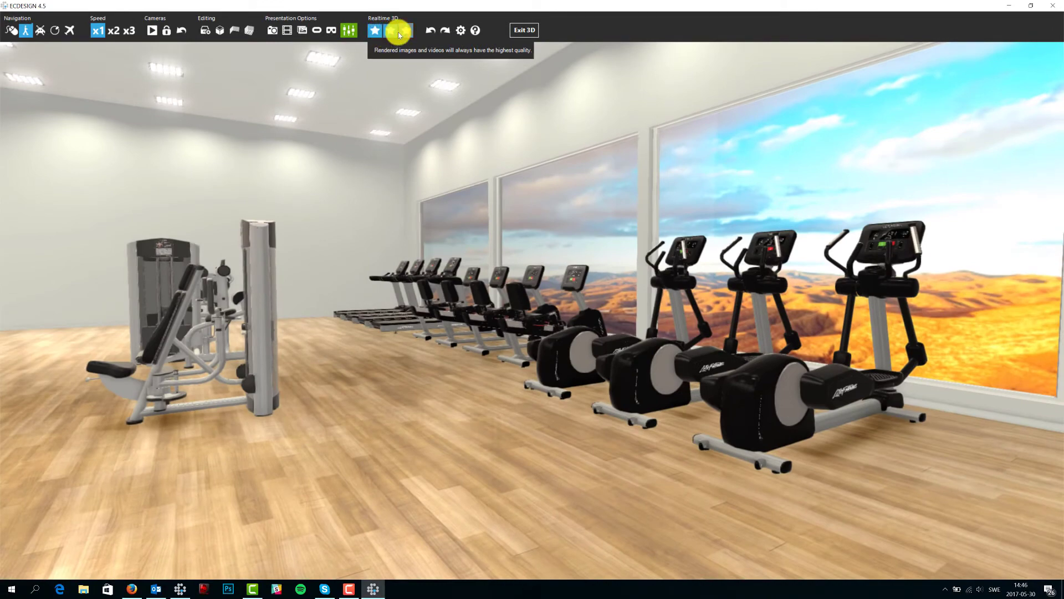
pyautogui.click(393, 32)
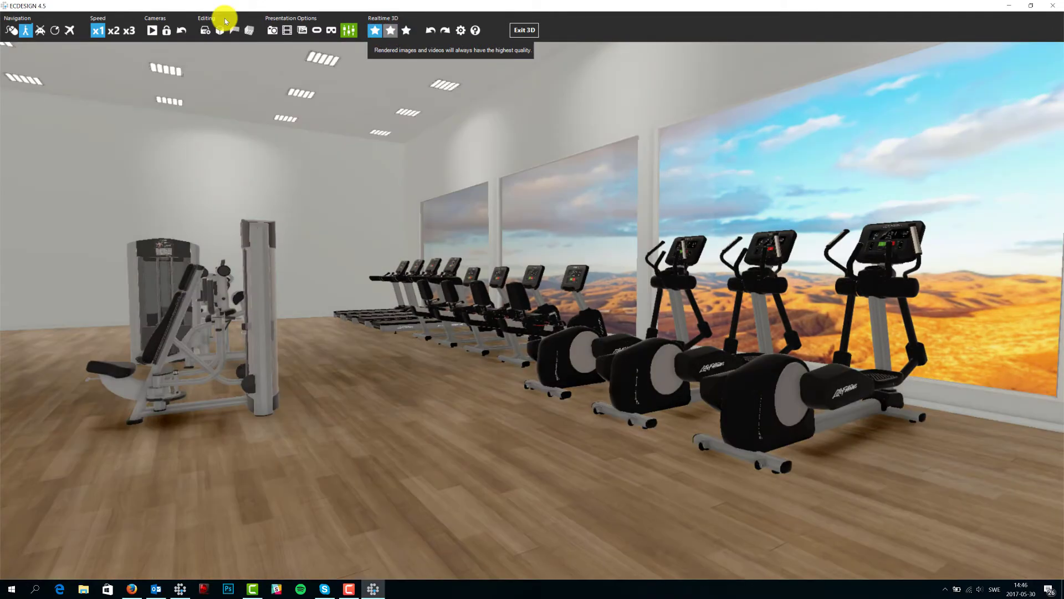
pyautogui.click(377, 30)
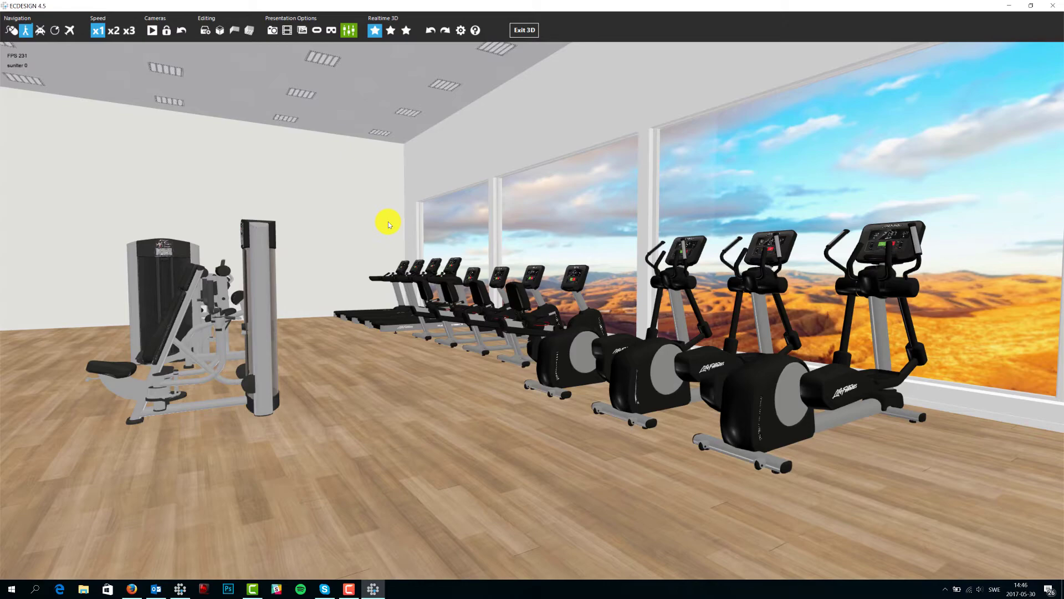
# Step: Walk forward and sidestep past the strength machine while turning the view
pyautogui.press('Up')
pyautogui.press('Right')
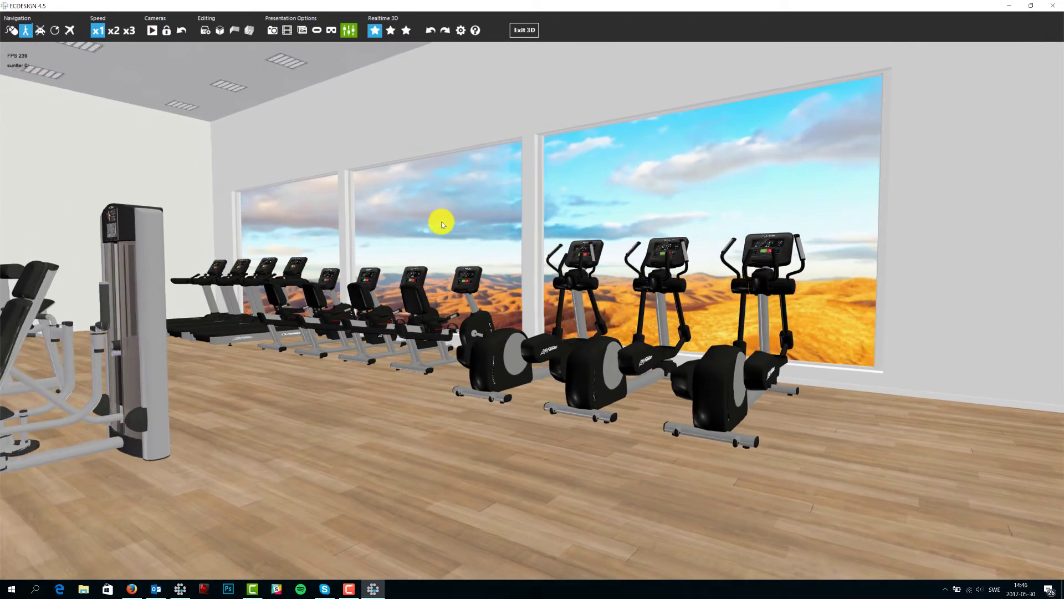
pyautogui.press('Left')
pyautogui.press('a')
pyautogui.moveTo(442, 222)
pyautogui.mouseDown()
pyautogui.moveTo(570, 229)
pyautogui.moveTo(430, 226)
pyautogui.mouseUp()
pyautogui.press('d')
pyautogui.press('d')
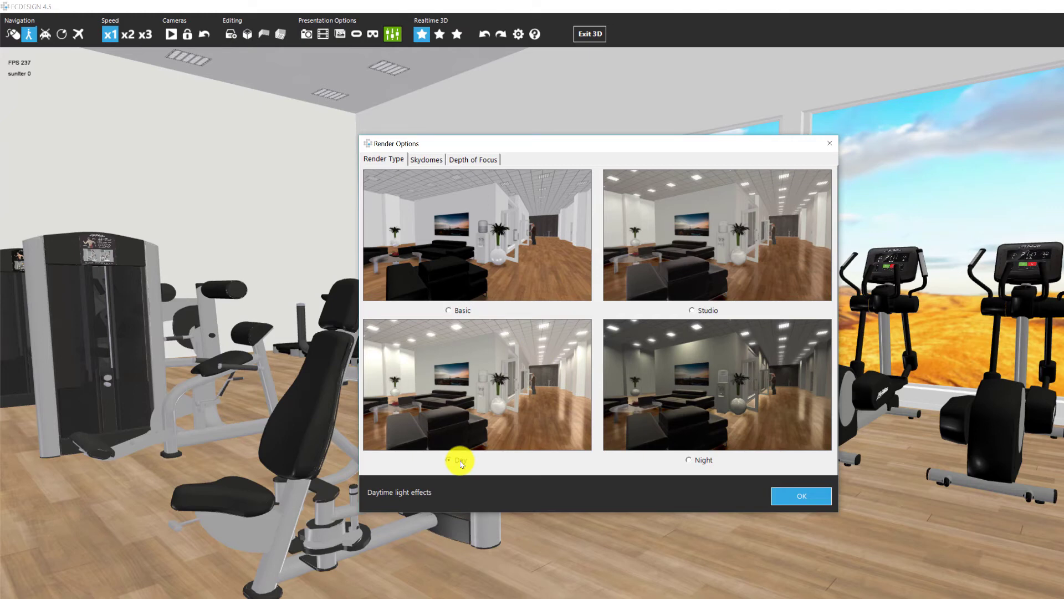
# Step: Raise realtime 3D quality to full and try the Studio and Basic render types
pyautogui.click(422, 36)
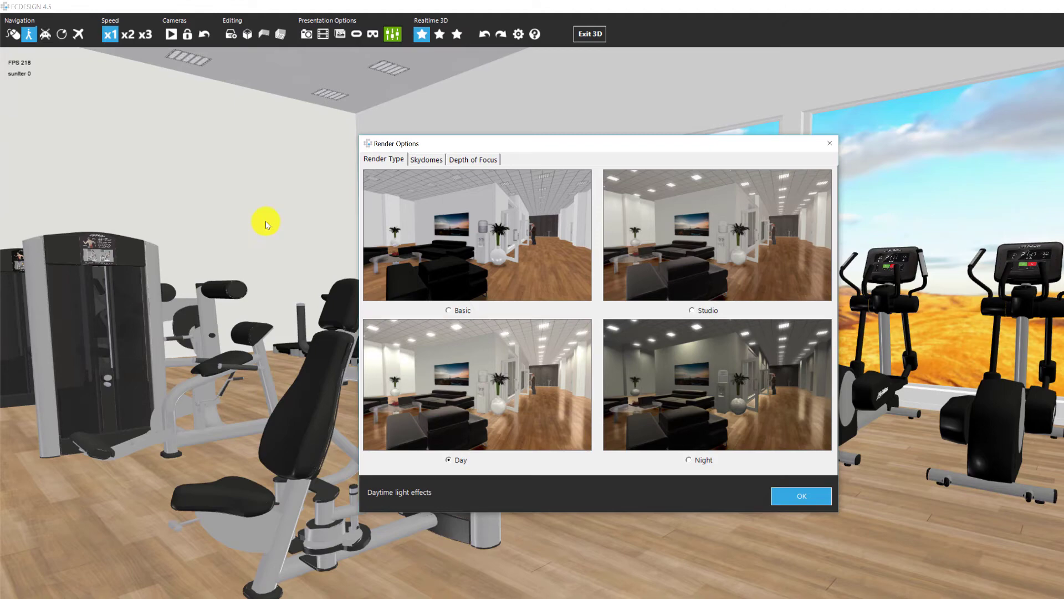
pyautogui.click(457, 34)
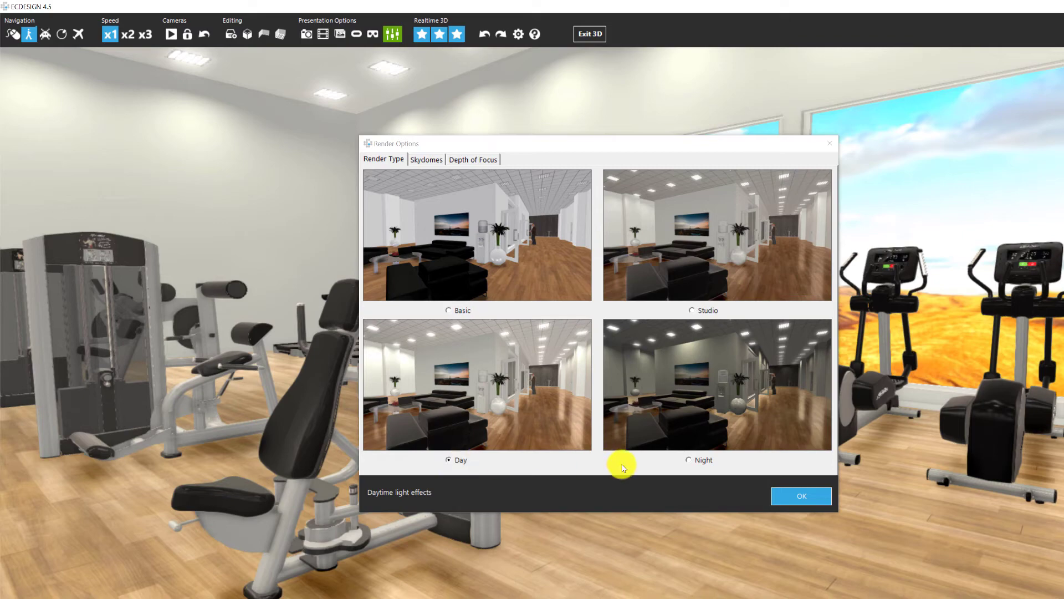
pyautogui.click(692, 310)
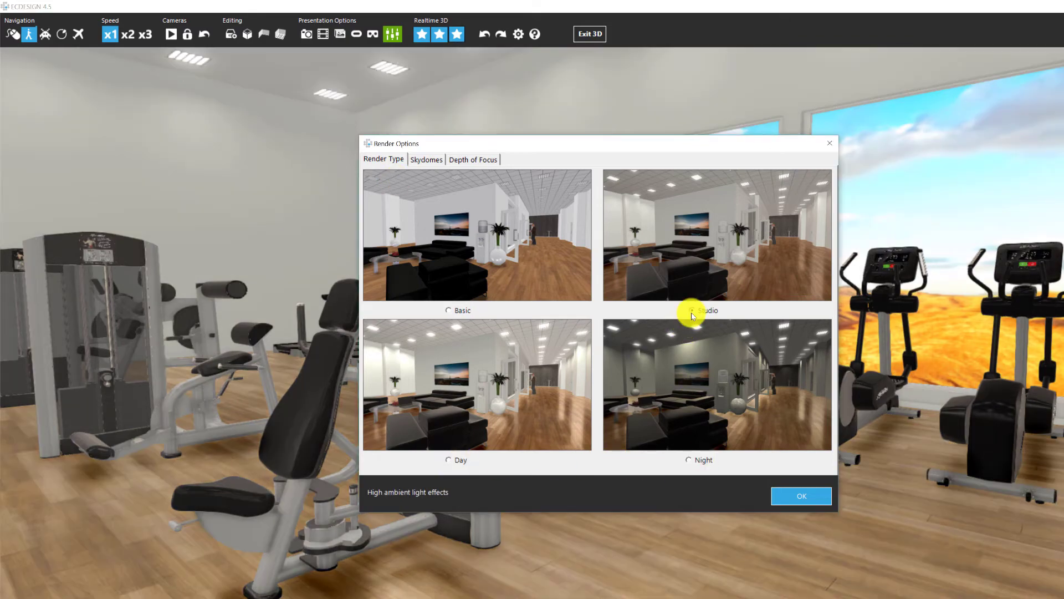
pyautogui.click(449, 309)
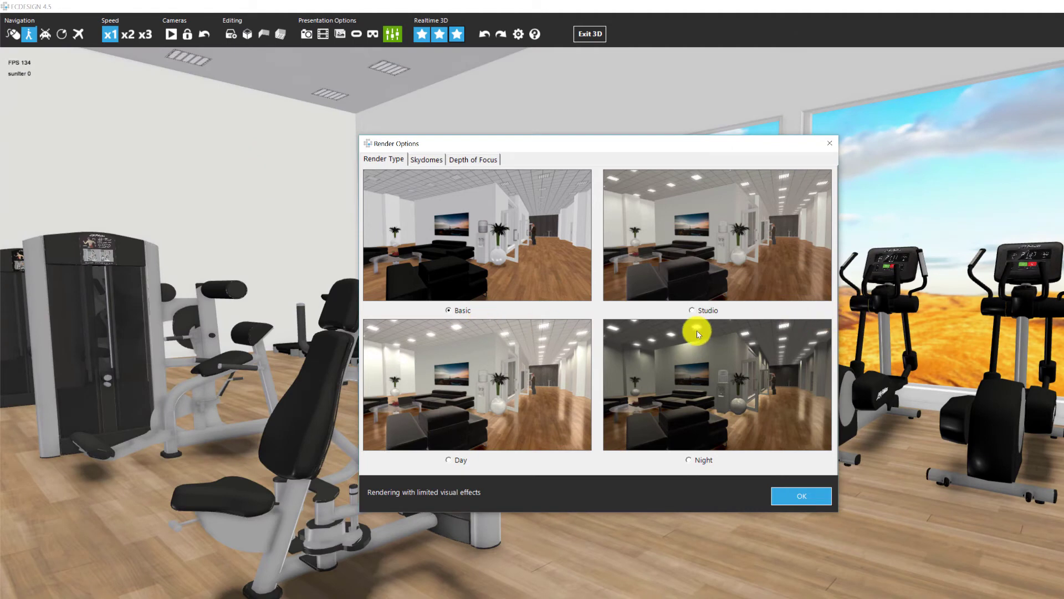
# Step: Settle on the Night render type after a Day preview and show the skydome backgrounds
pyautogui.click(689, 460)
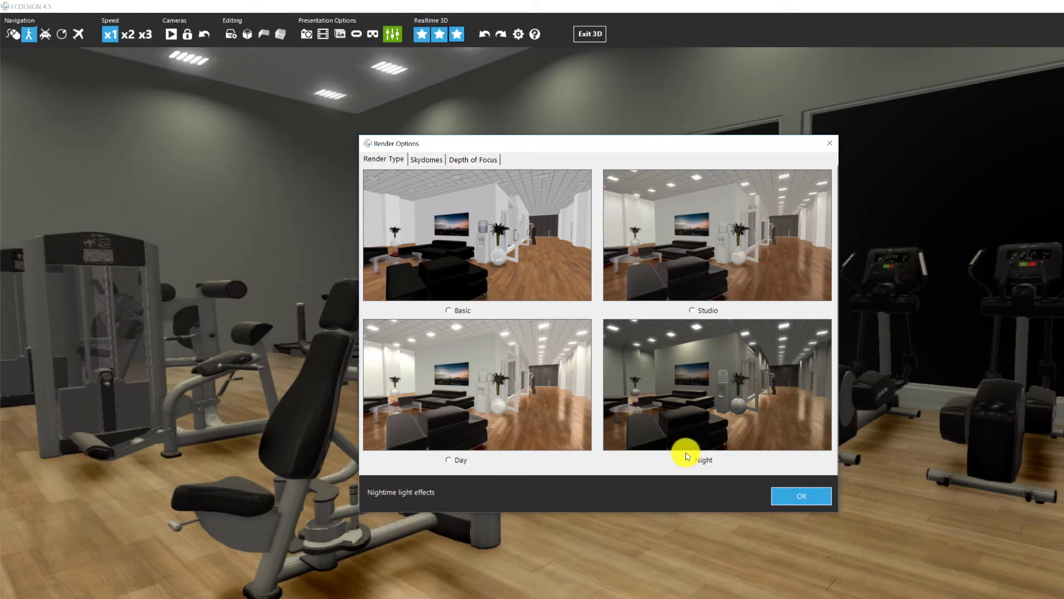
pyautogui.click(504, 368)
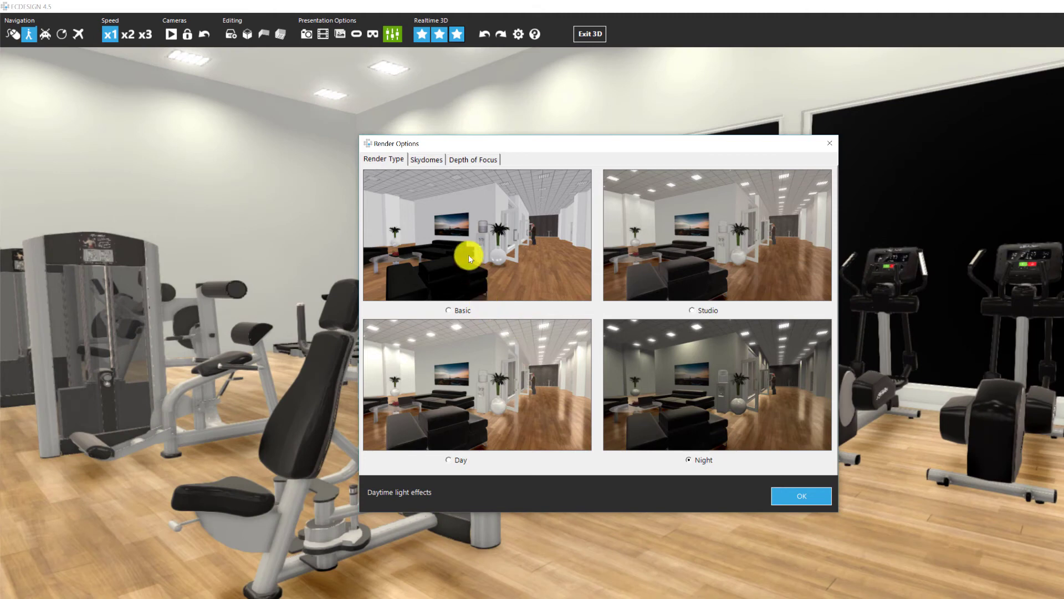
pyautogui.click(428, 159)
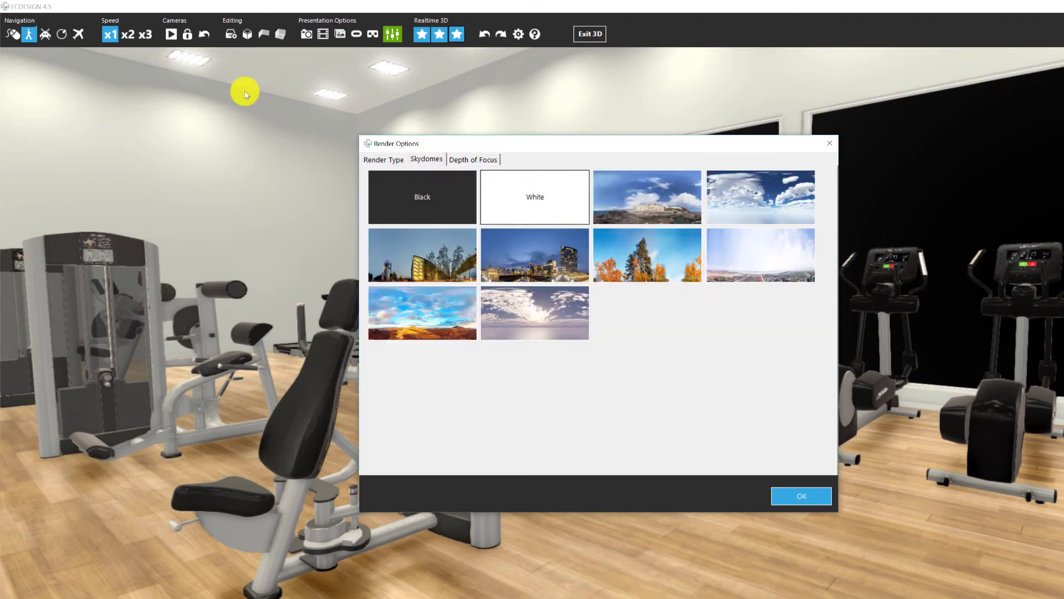
# Step: Try the White, cloudy landscape and blue clouds skydomes, then move the dialog aside
pyautogui.click(531, 191)
pyautogui.click(619, 199)
pyautogui.click(729, 202)
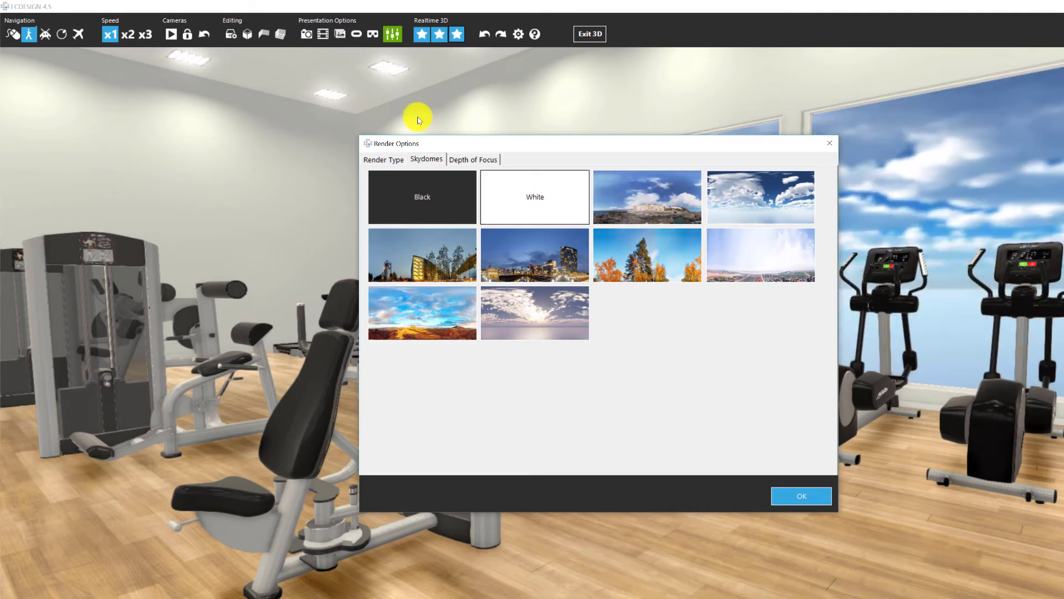
pyautogui.moveTo(646, 147); pyautogui.dragTo(361, 152)
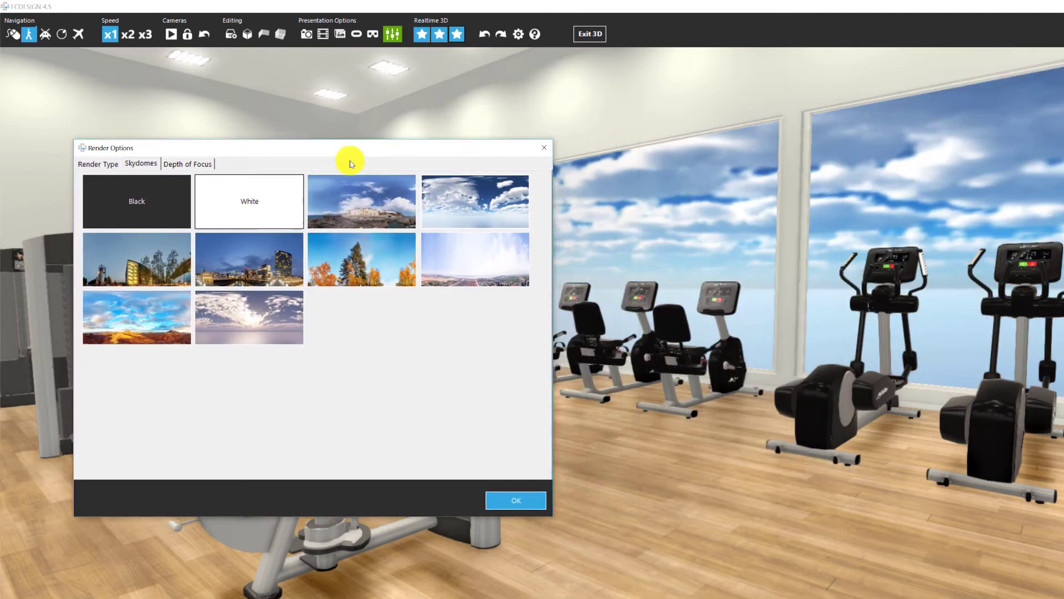
# Step: Try night city, hazy sea and desert dunes skydomes, settling on autumn trees
pyautogui.click(277, 250)
pyautogui.click(363, 259)
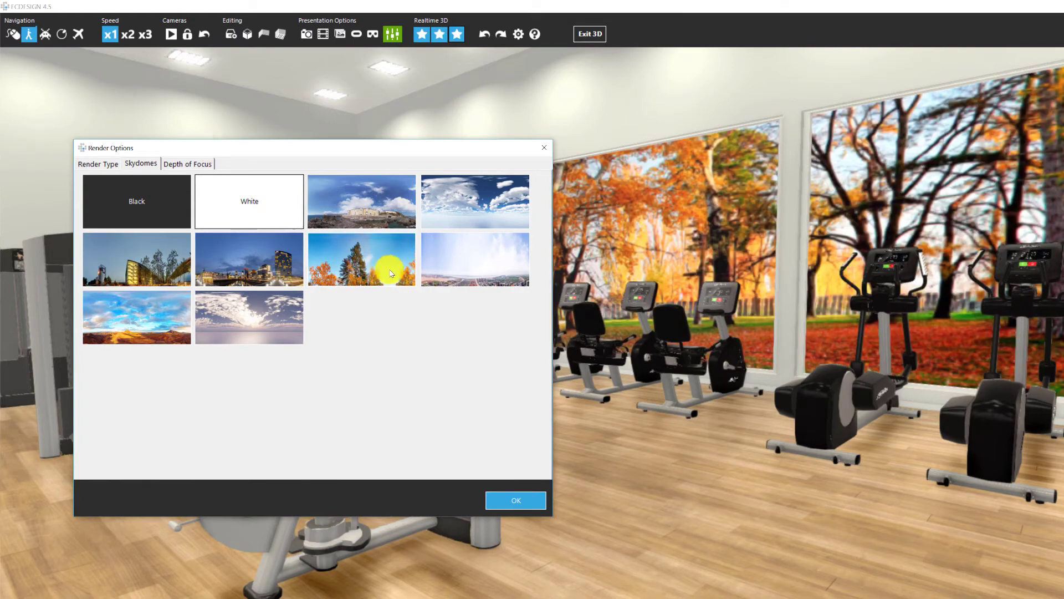
pyautogui.click(468, 266)
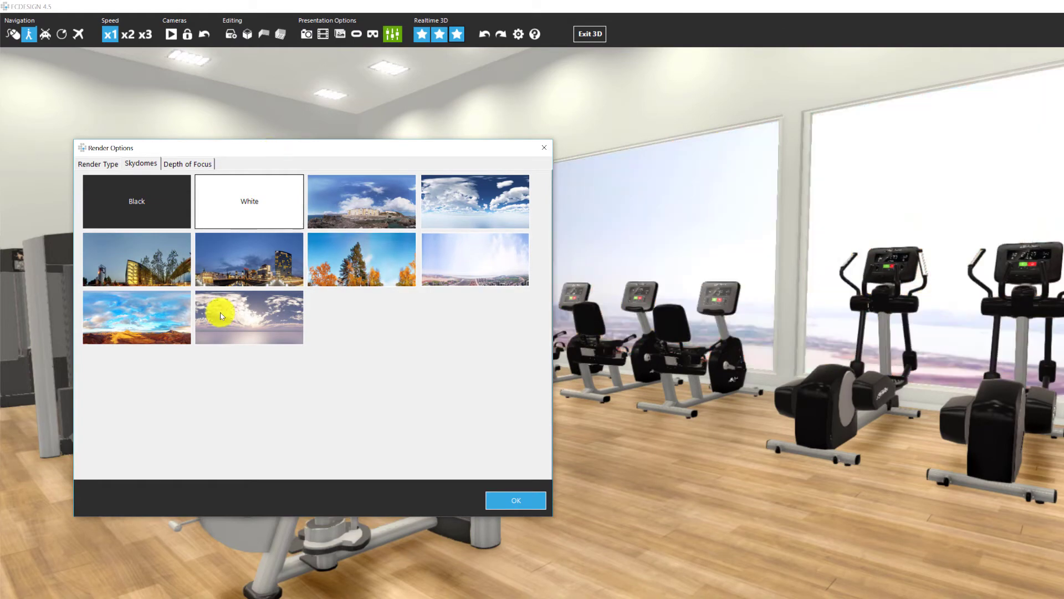
pyautogui.click(172, 320)
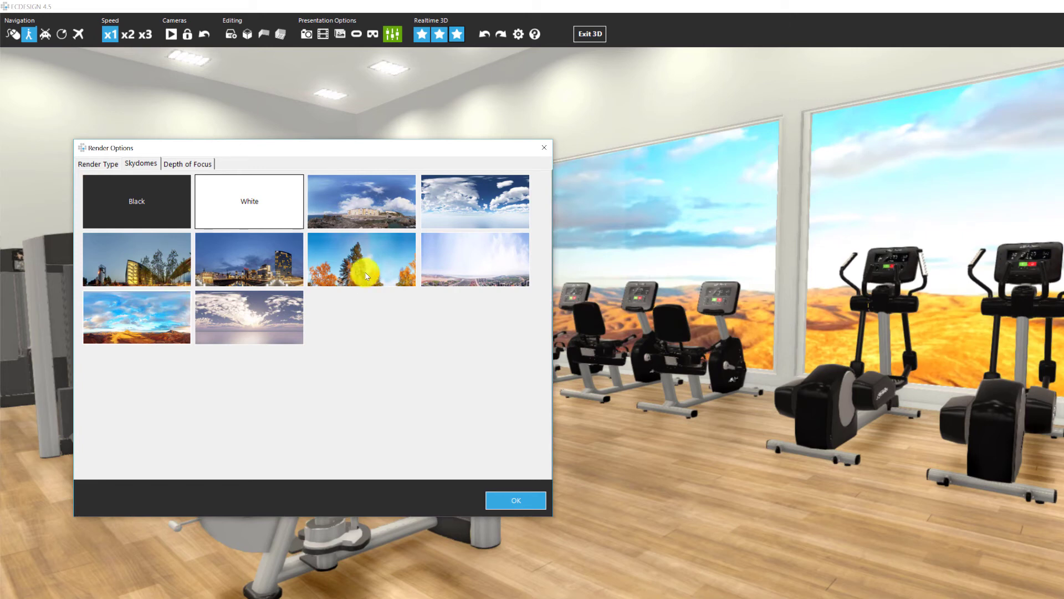
pyautogui.click(381, 268)
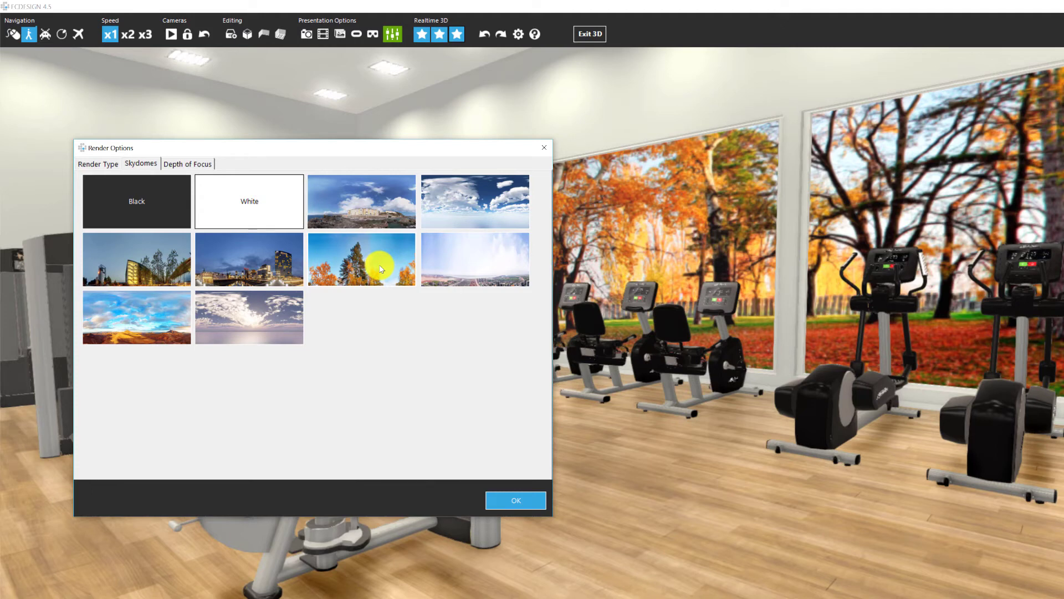
pyautogui.click(100, 163)
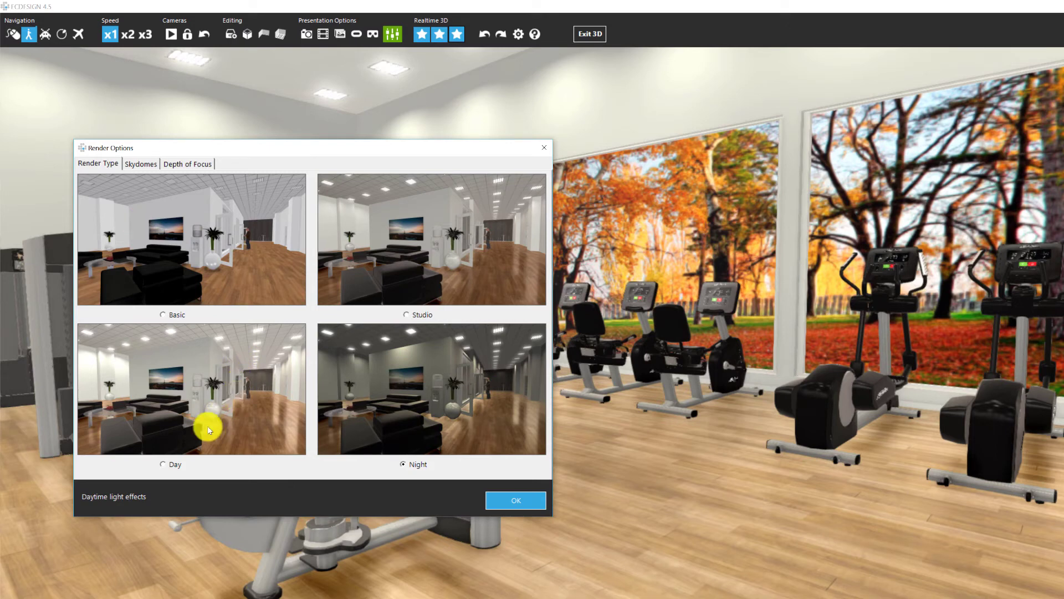
# Step: Try Basic, then set the render type to Studio for high ambient lighting
pyautogui.click(164, 315)
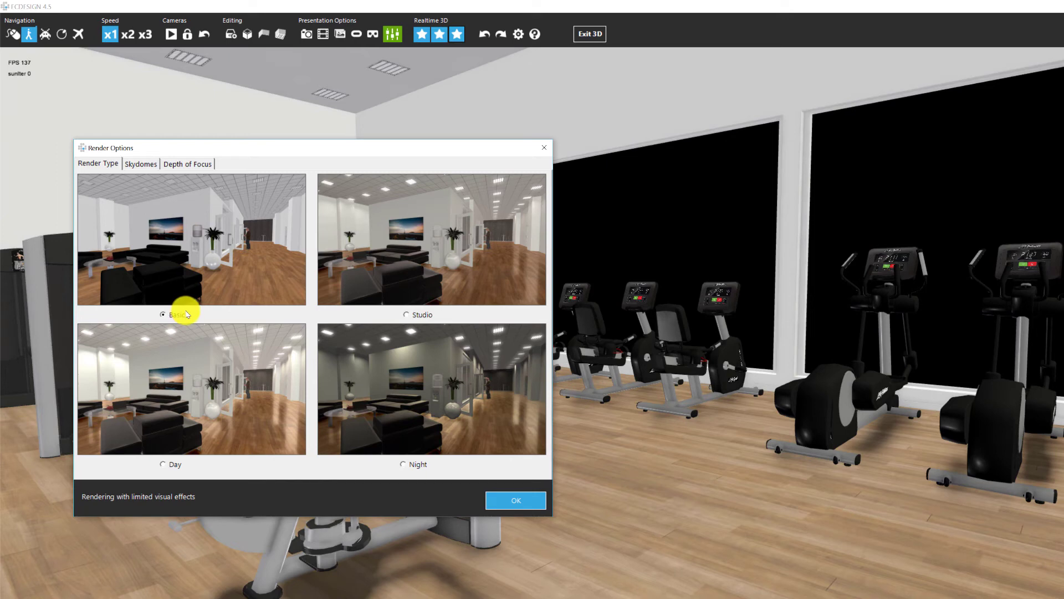
pyautogui.click(406, 314)
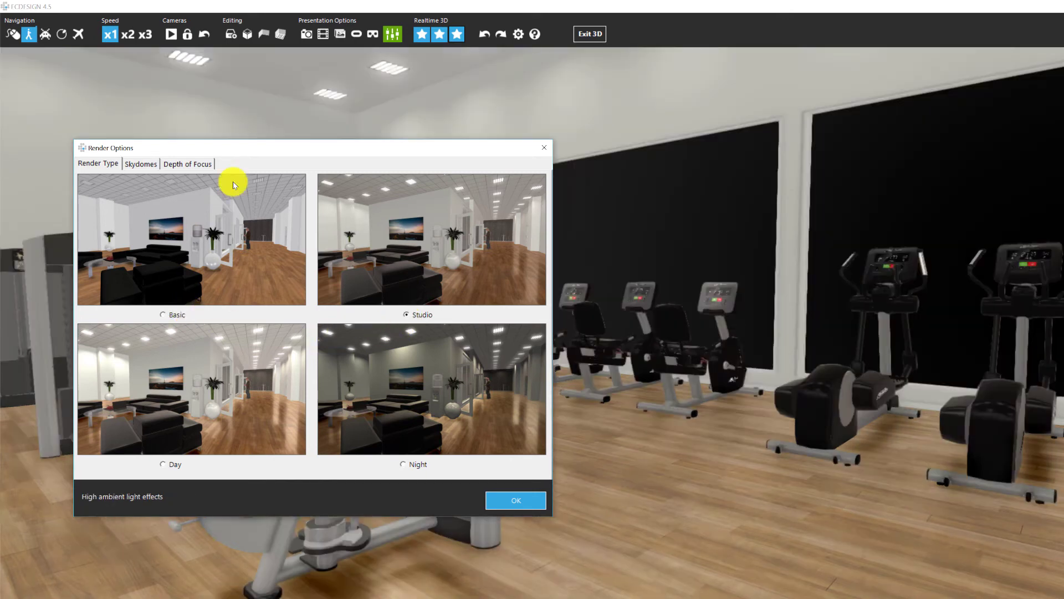
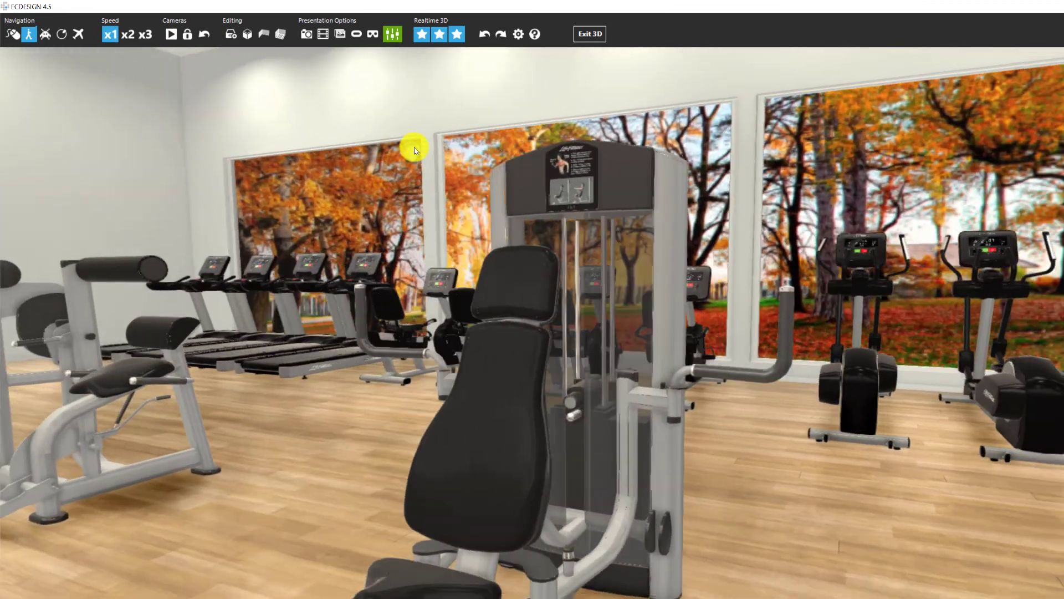
# Step: Frame the gym viewpoint and start a single-image render at 4K resolution
pyautogui.press('Left')
pyautogui.press('Up')
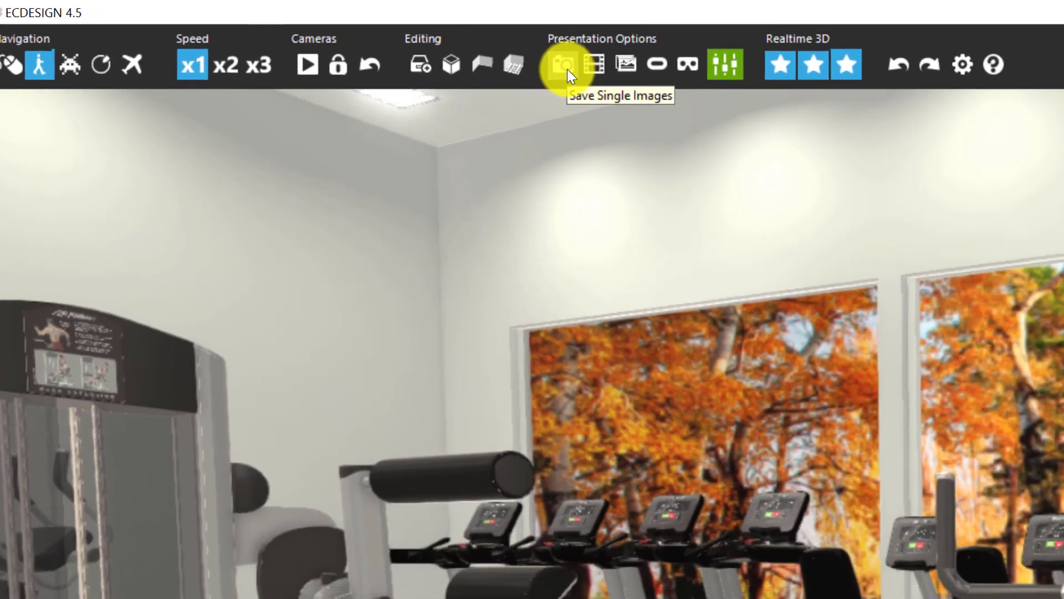
pyautogui.click(644, 75)
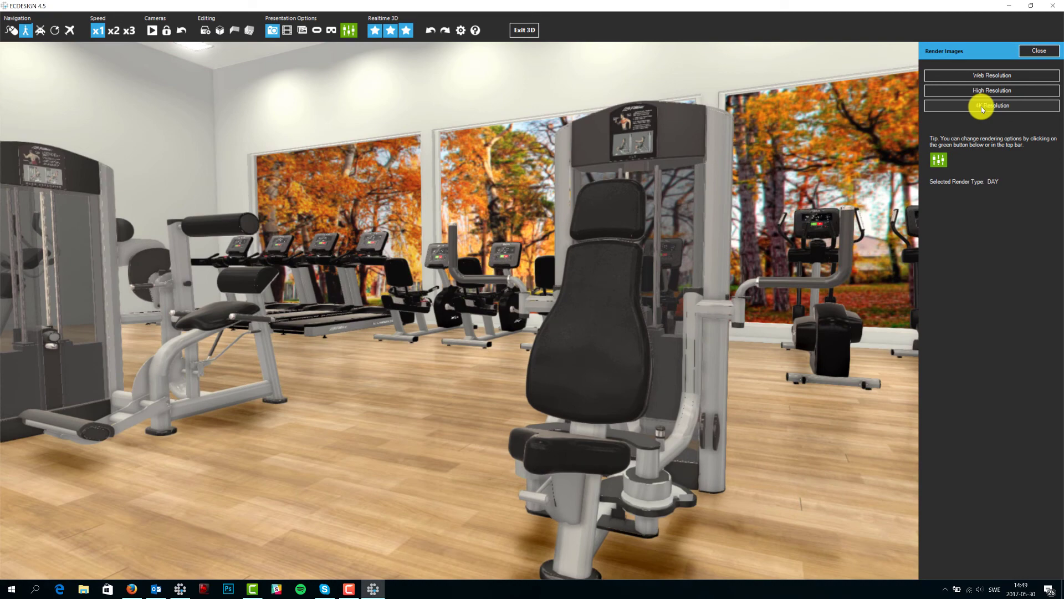
pyautogui.click(982, 106)
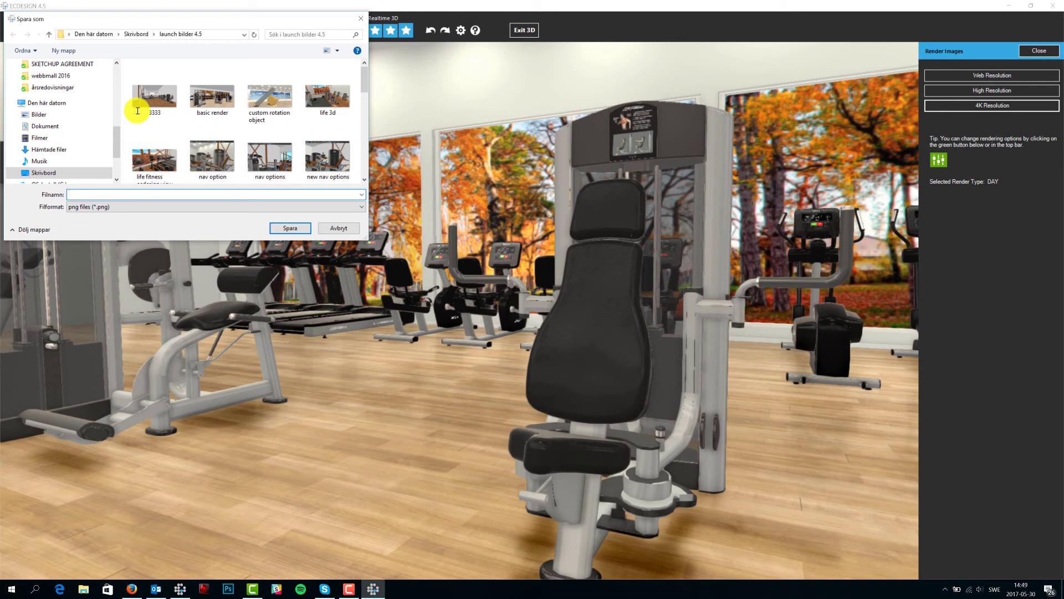
# Step: Save the 4K render as 'sample view 3d', then close the Photos viewer
pyautogui.write('sample view 3d')
pyautogui.click(280, 229)
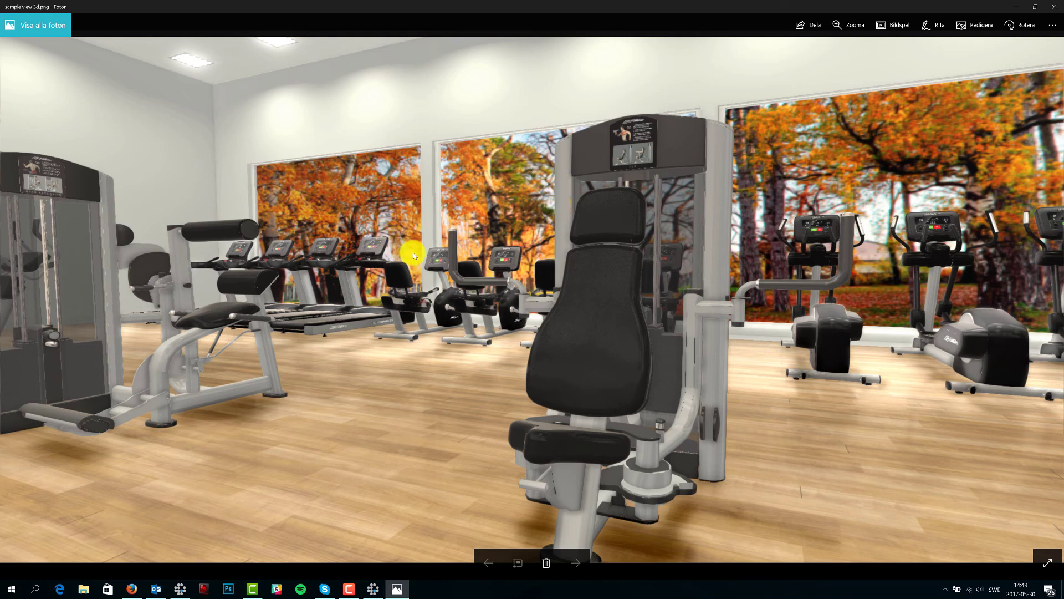
pyautogui.click(1049, 8)
# Step: Nudge the view, switch the render type to Basic, and reopen the single-image saving panel
pyautogui.moveTo(543, 205); pyautogui.dragTo(498, 120)
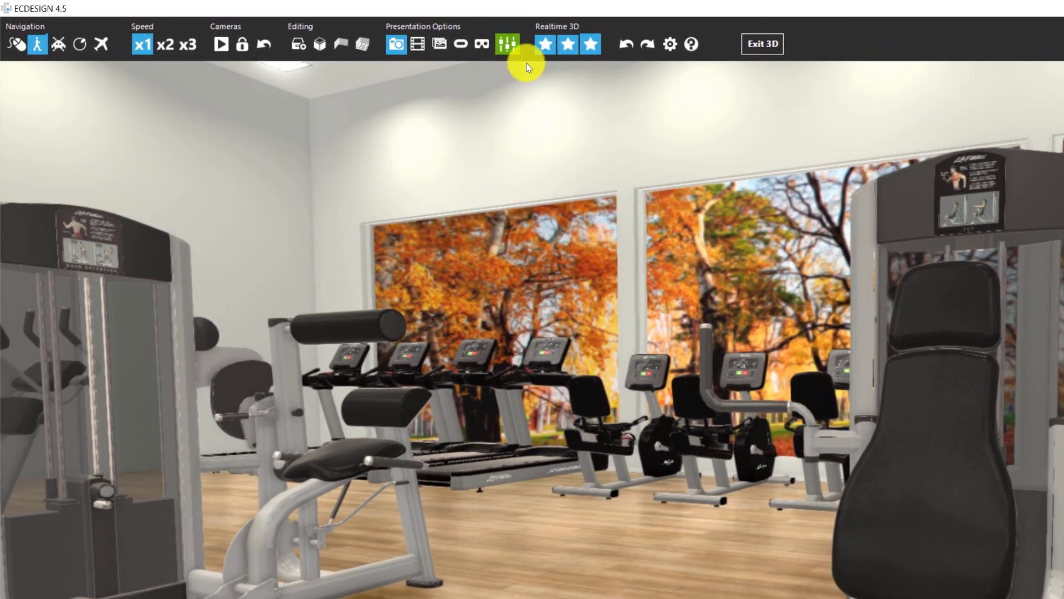
pyautogui.click(507, 48)
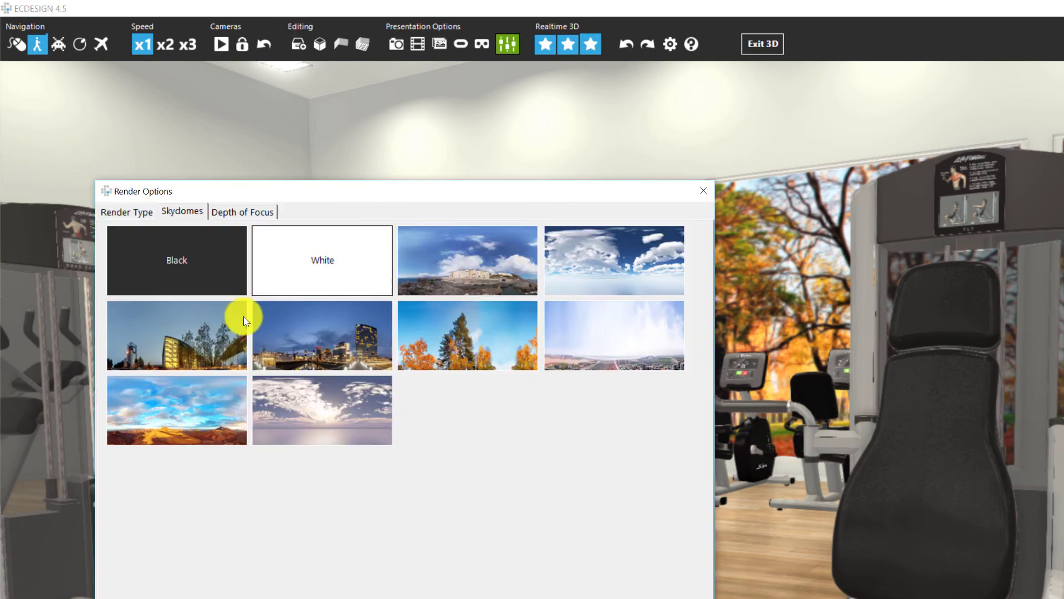
pyautogui.click(140, 212)
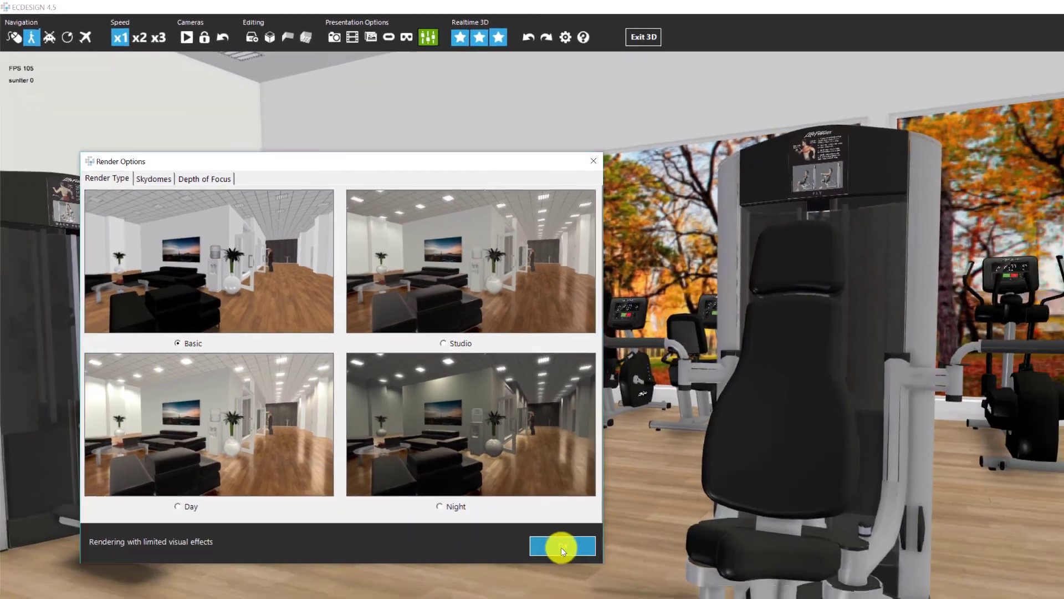
pyautogui.click(667, 598)
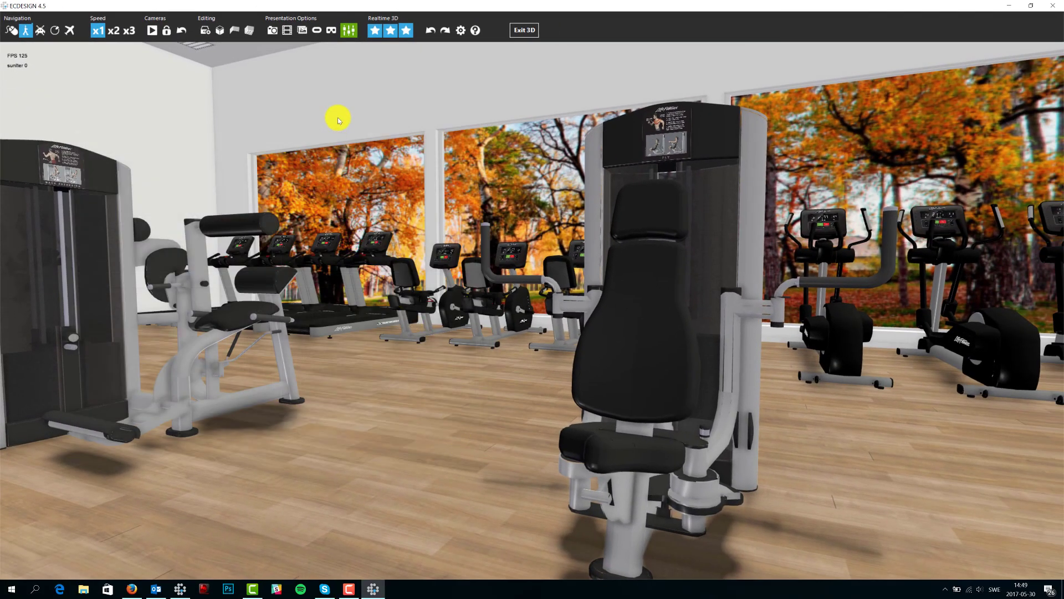
pyautogui.click(269, 36)
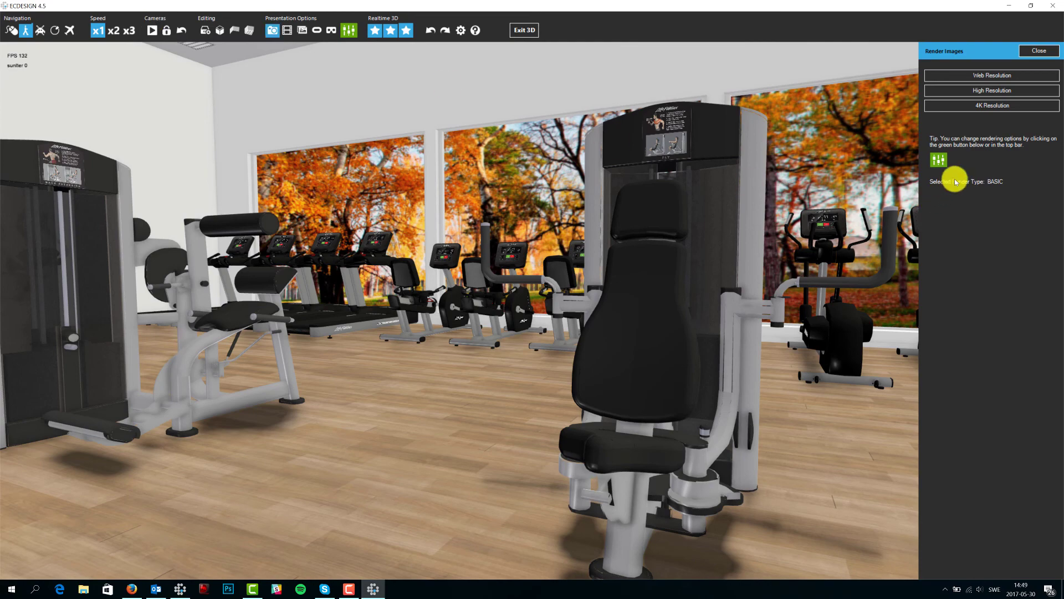
# Step: Render the Basic view at 4K and save it as 'render sample'
pyautogui.click(986, 105)
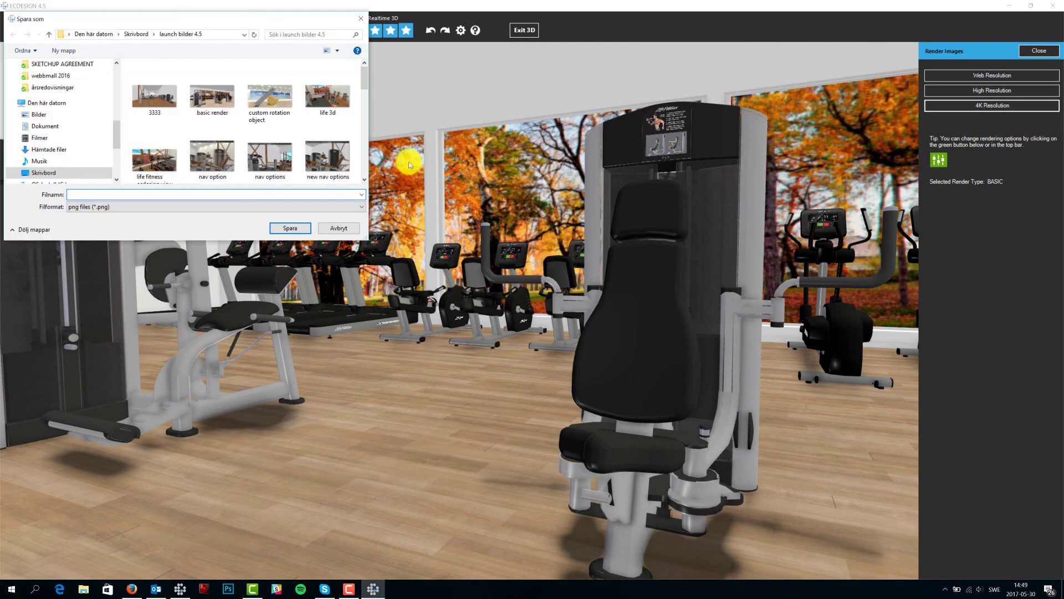
pyautogui.write('render sample 1')
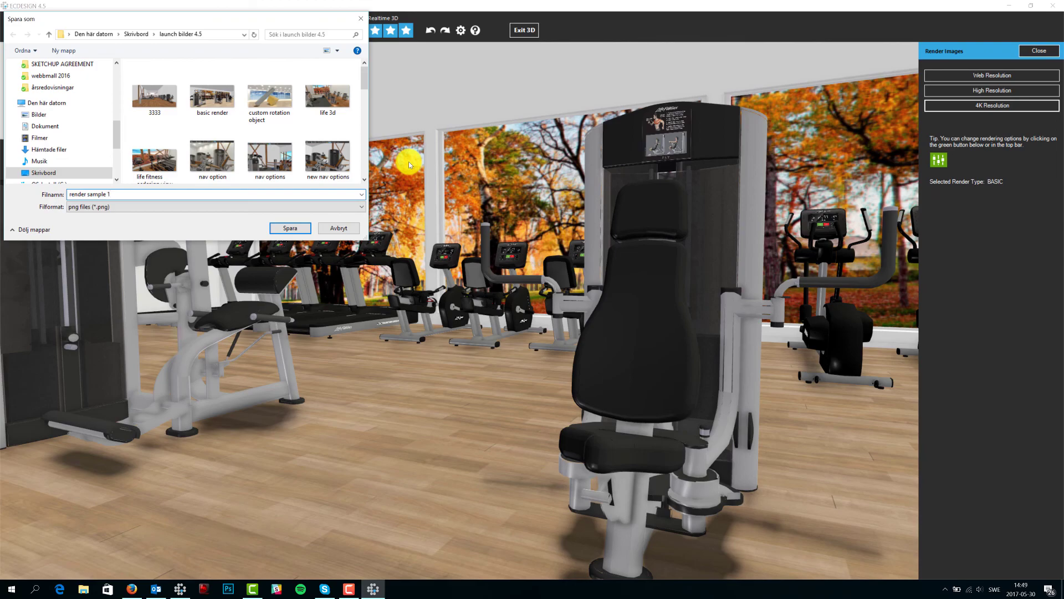
pyautogui.press('Return')
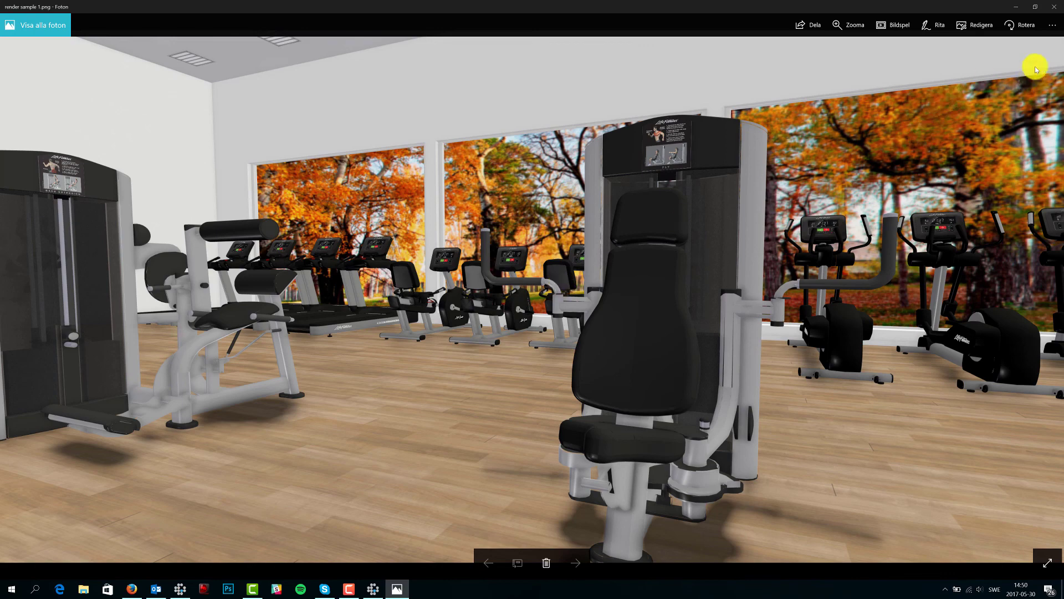
# Step: Close the Photos viewer and bring up the render type settings
pyautogui.click(1055, 11)
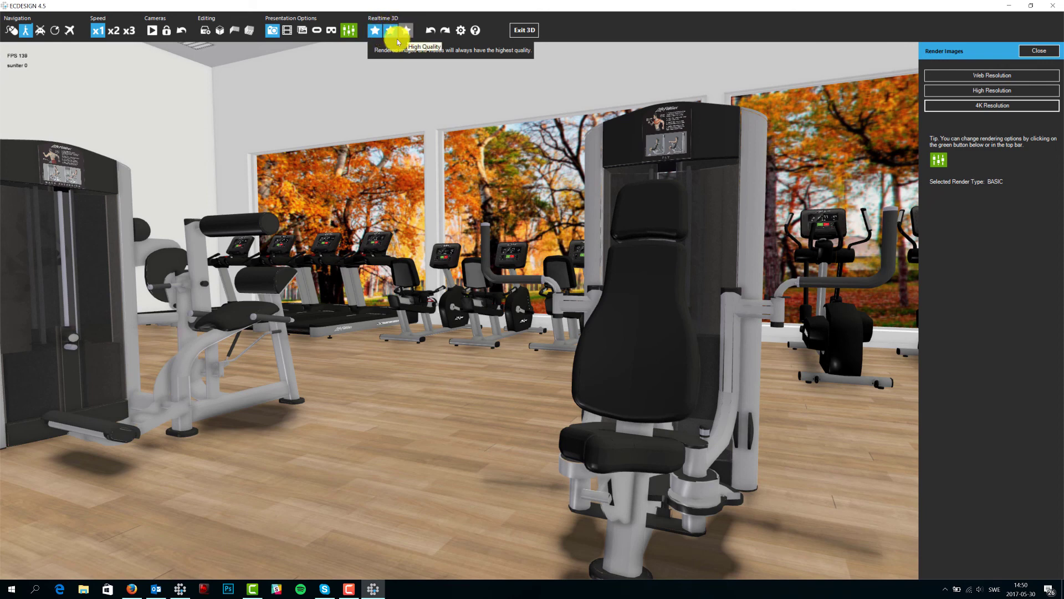
pyautogui.click(348, 31)
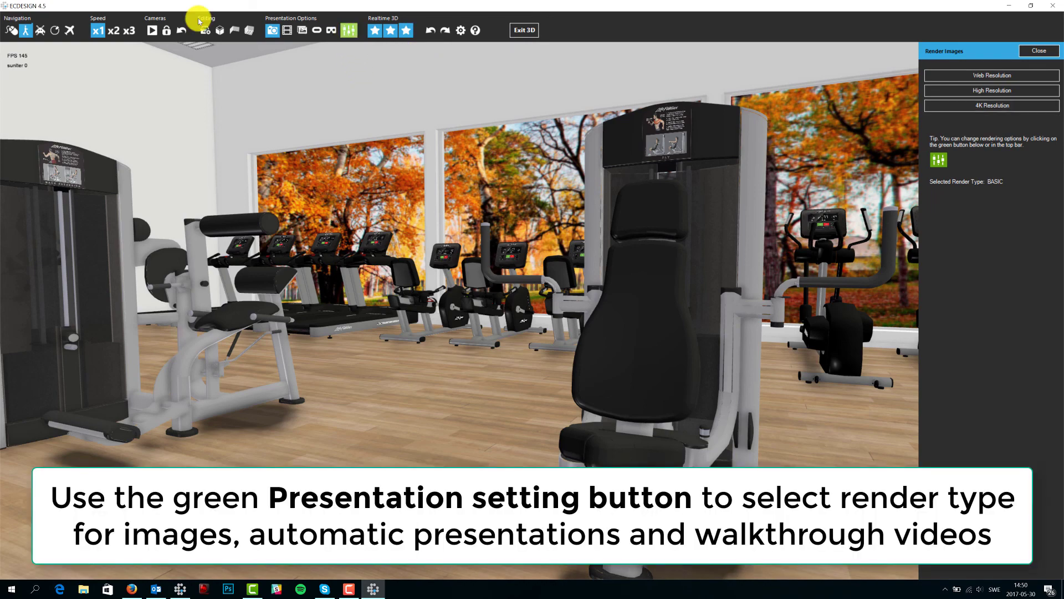